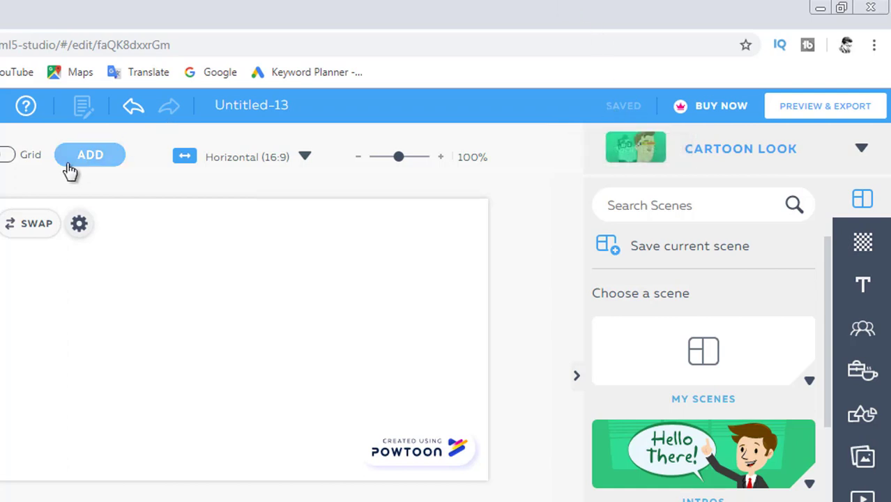
Step: Set the first slide's background to the dark blue basic color
click(306, 157)
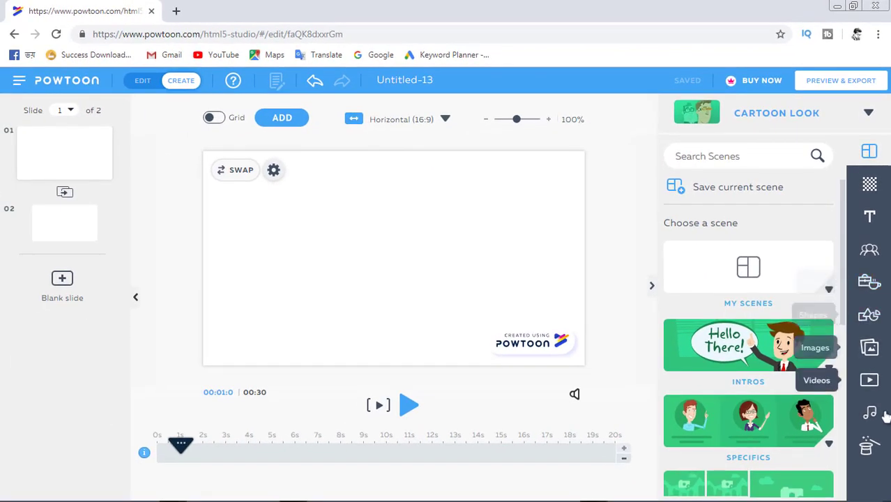
click(869, 252)
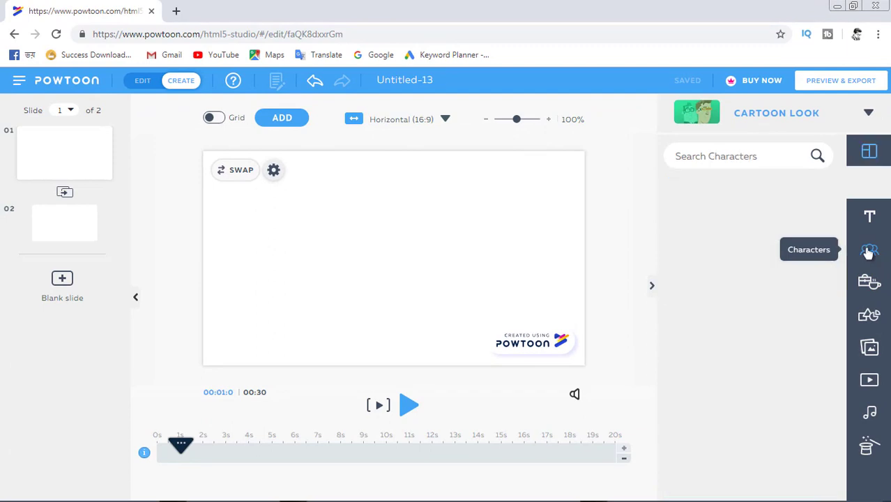
click(867, 193)
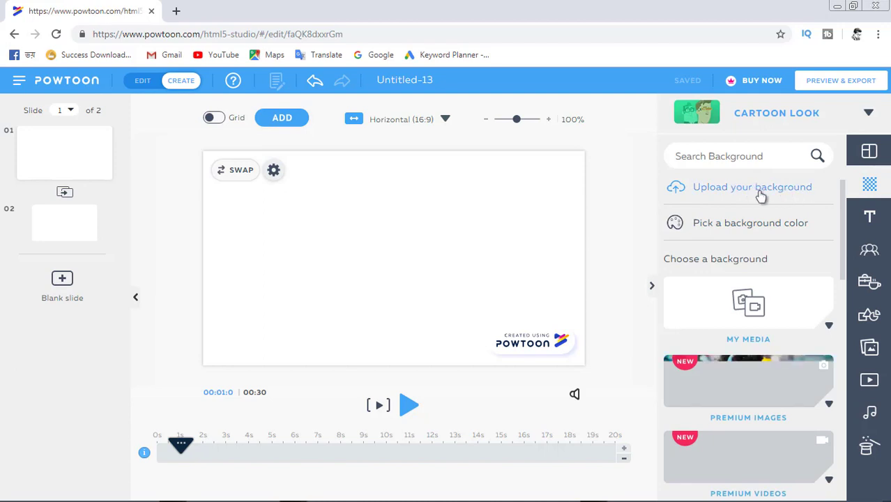
click(731, 228)
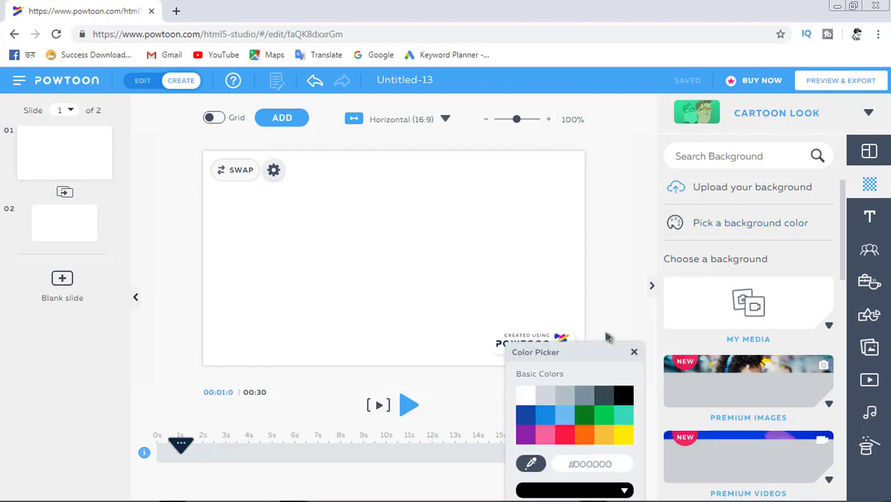
click(526, 416)
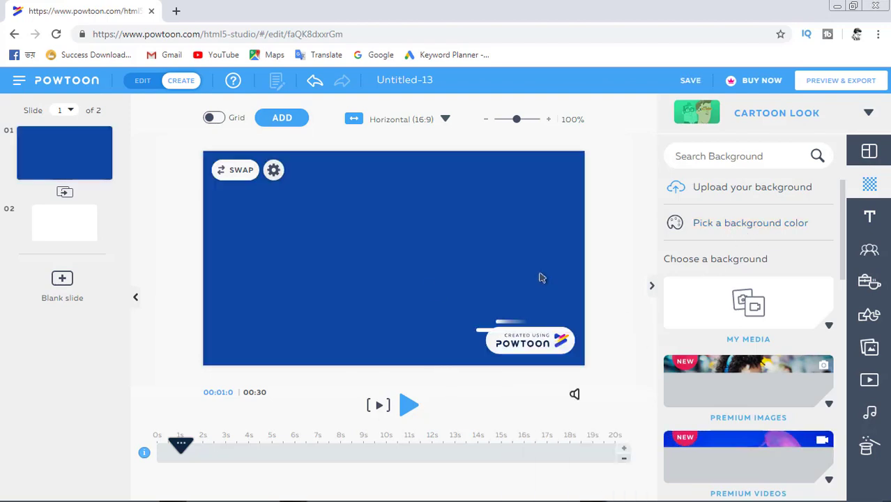
Step: Browse the Premium Images background collection to examine the available photos and their plan labels
scroll(812, 323, down, 1)
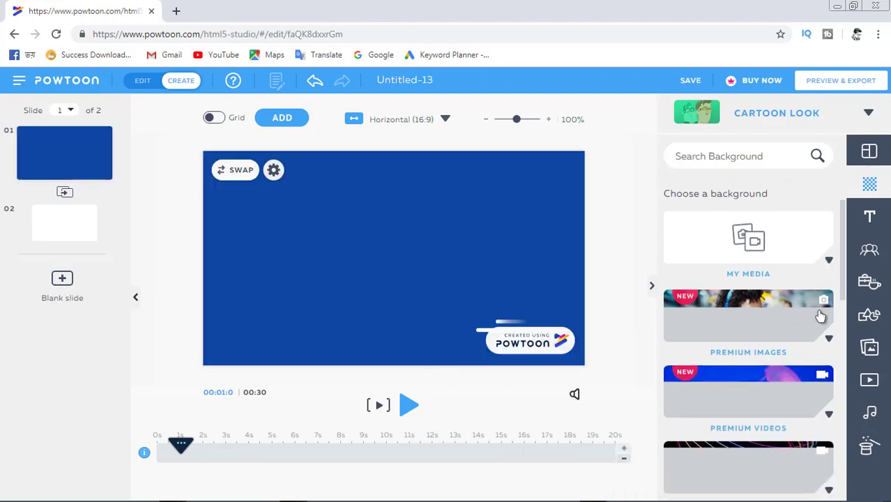
click(829, 339)
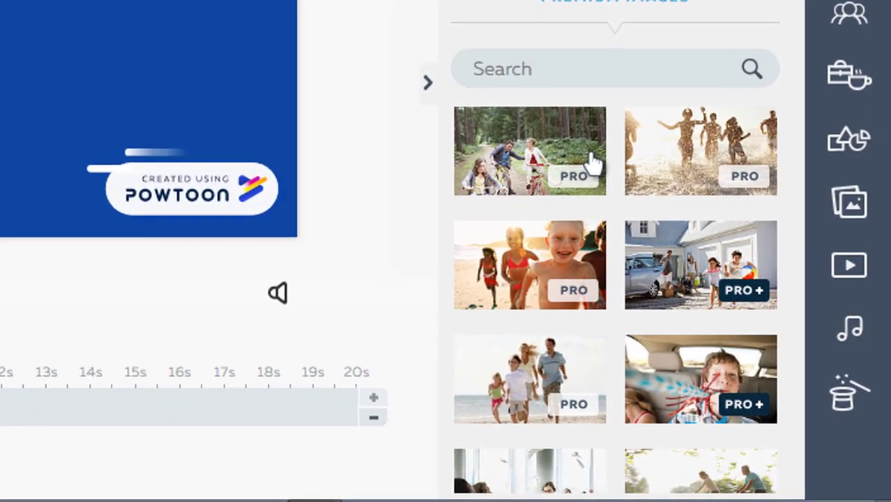
scroll(594, 164, up, 2)
scroll(530, 304, down, 5)
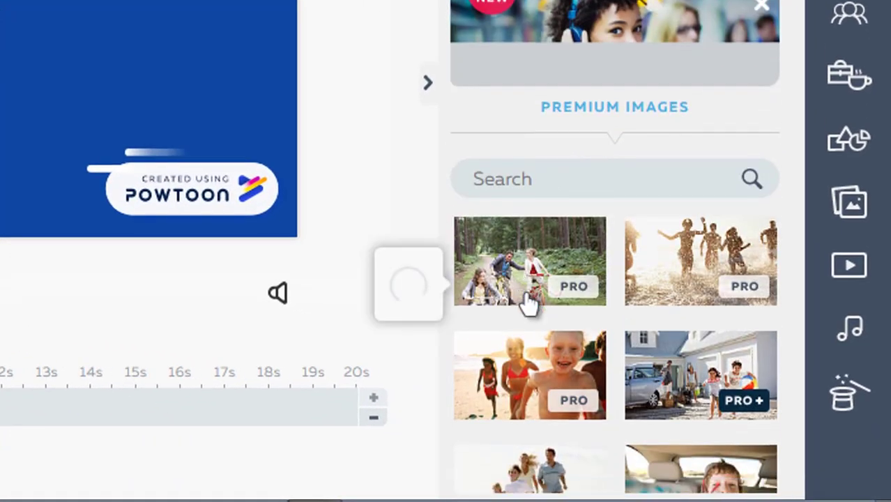
scroll(567, 269, down, 5)
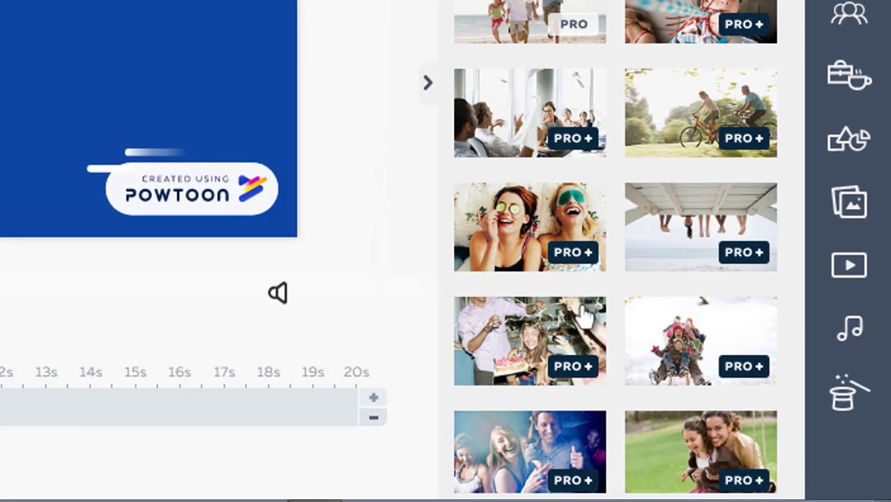
scroll(601, 339, down, 7)
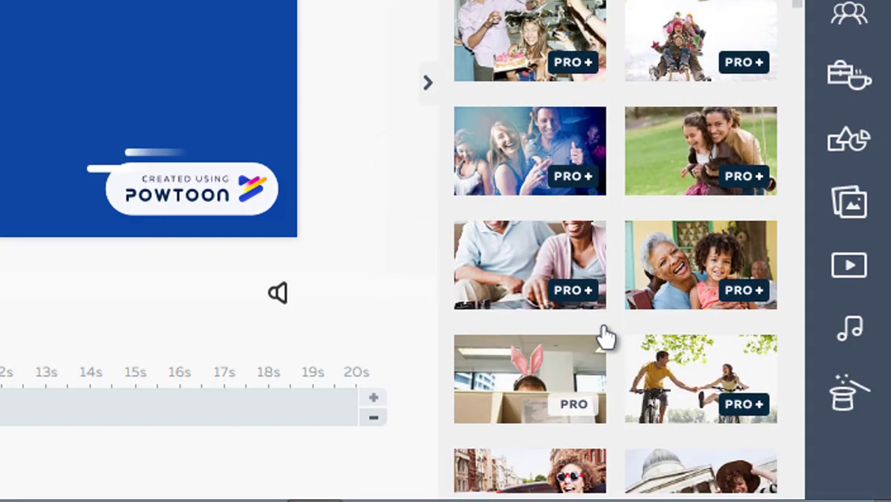
mouse_move(601, 341)
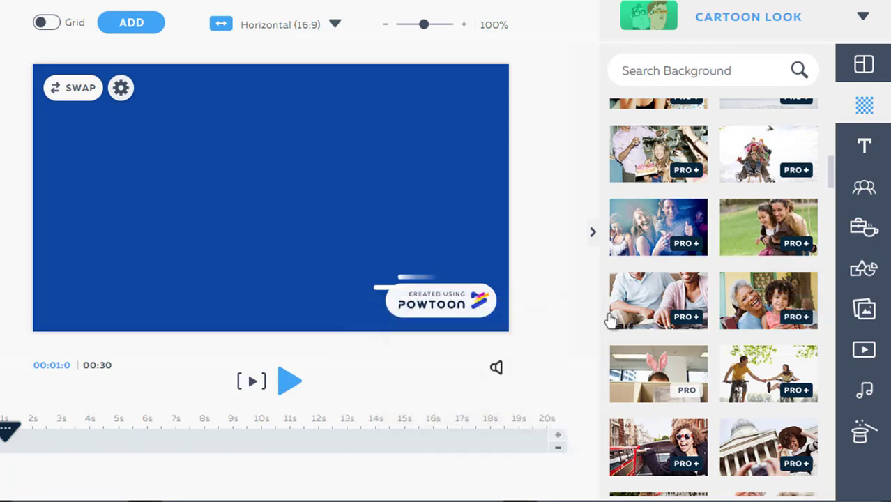
scroll(816, 428, down, 8)
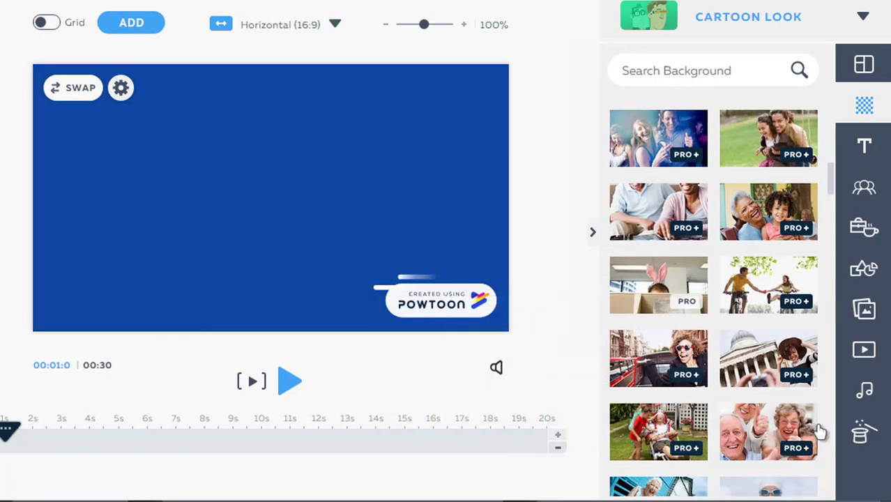
scroll(819, 433, down, 5)
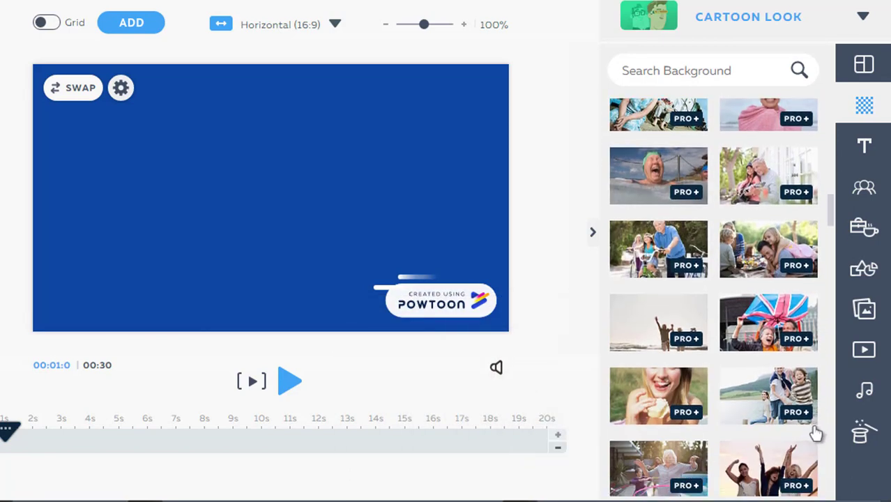
scroll(817, 432, up, 15)
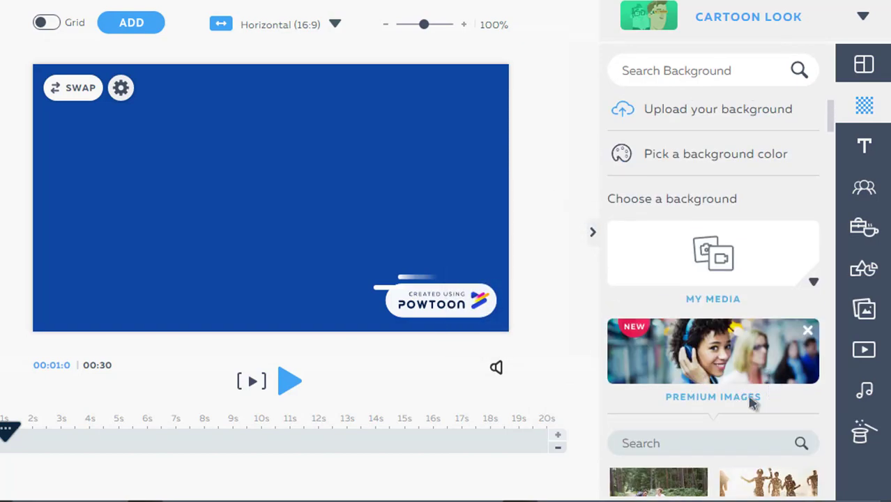
scroll(749, 392, down, 5)
scroll(730, 397, down, 5)
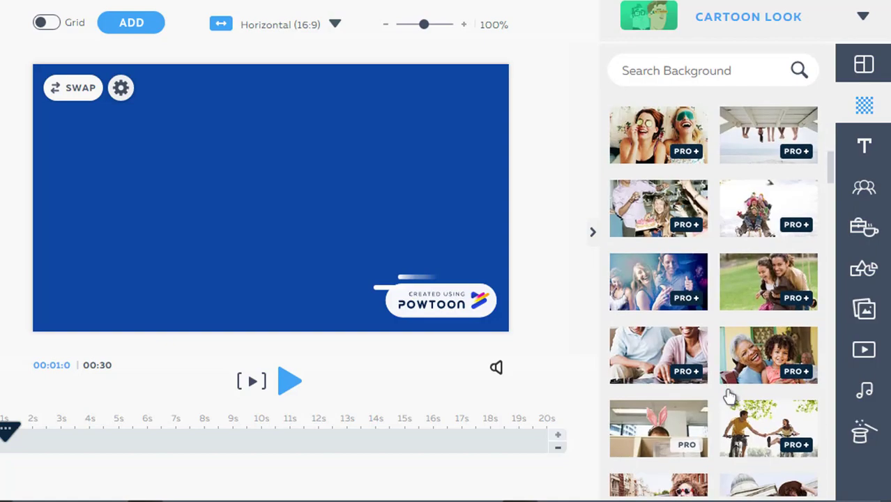
scroll(725, 391, up, 10)
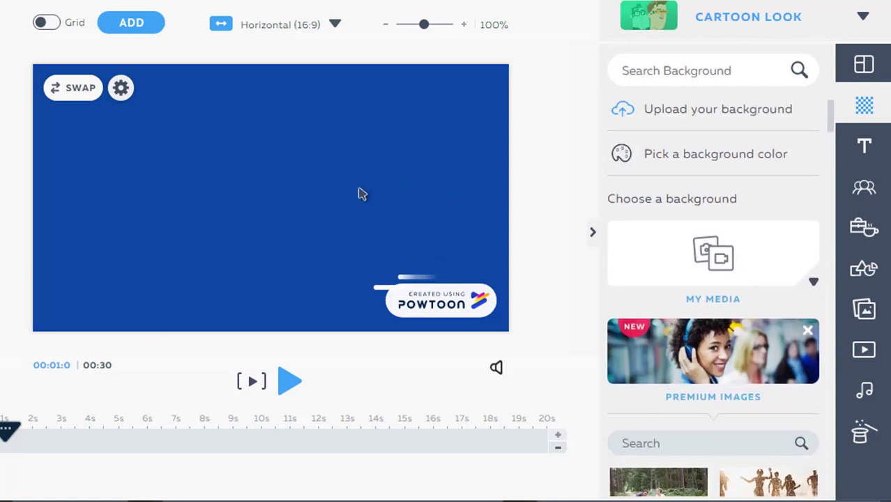
Step: Add the blue HELLO WORLD speech bubble from the Text Elements collection to the slide
click(869, 149)
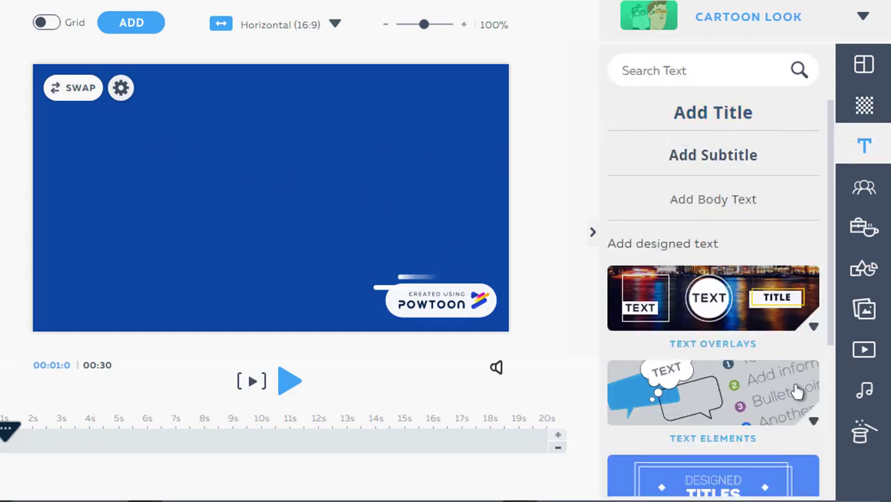
scroll(797, 393, down, 1)
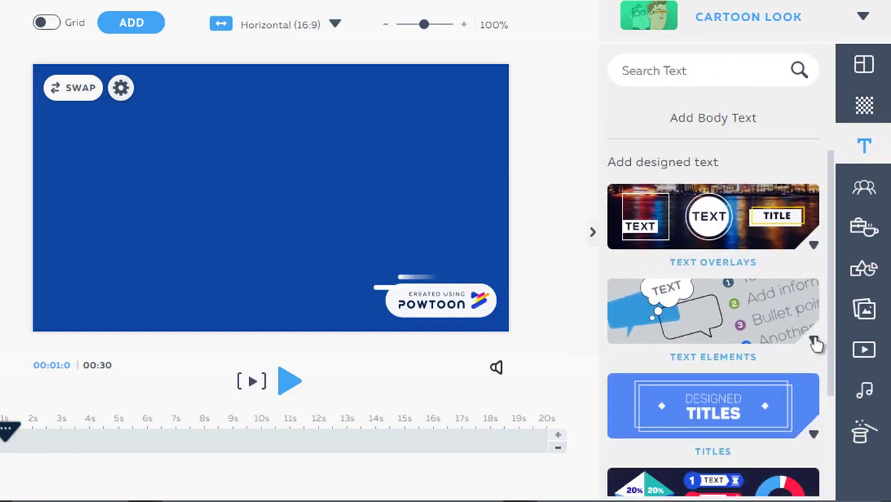
click(814, 341)
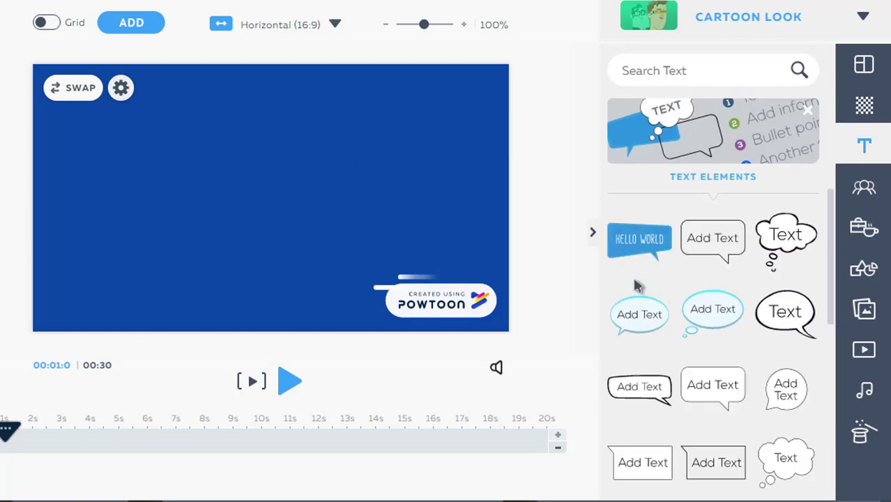
scroll(682, 433, down, 1)
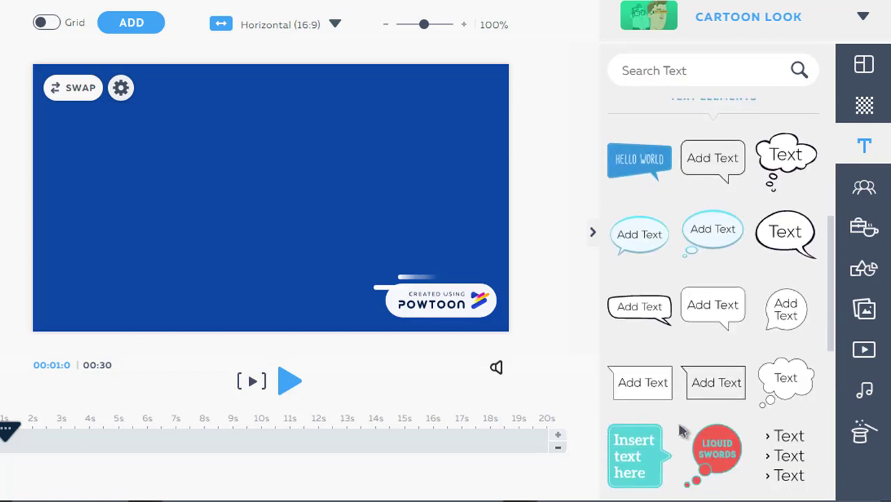
scroll(682, 433, down, 4)
scroll(707, 302, up, 1)
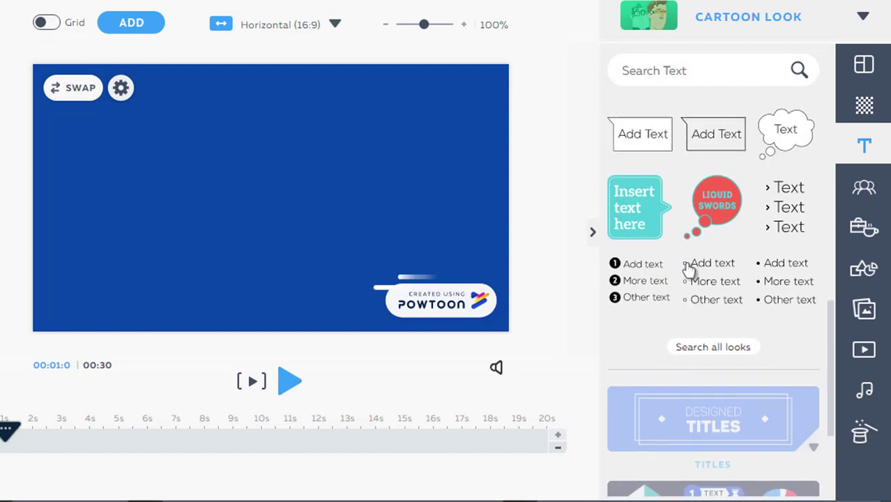
scroll(663, 280, up, 2)
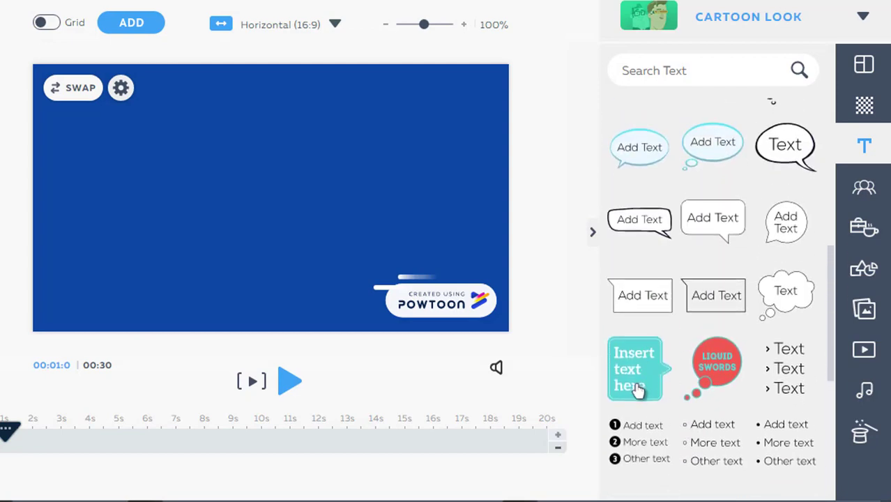
scroll(637, 384, down, 1)
scroll(637, 374, up, 4)
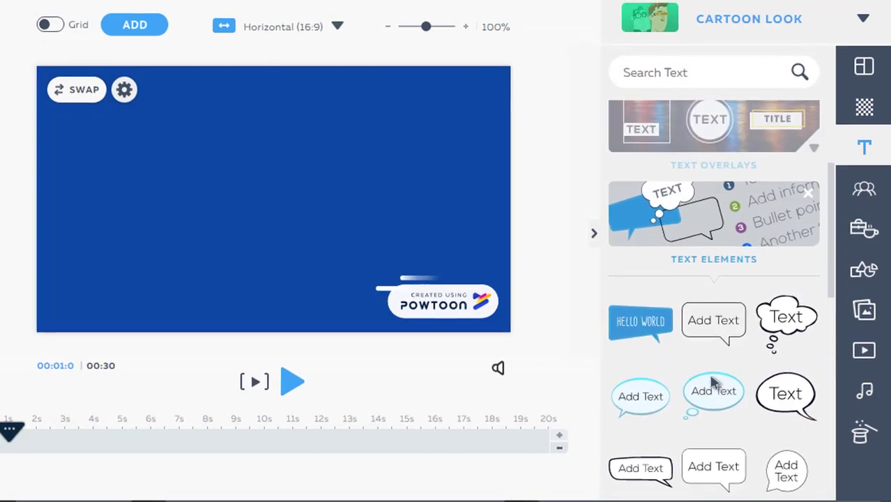
click(642, 323)
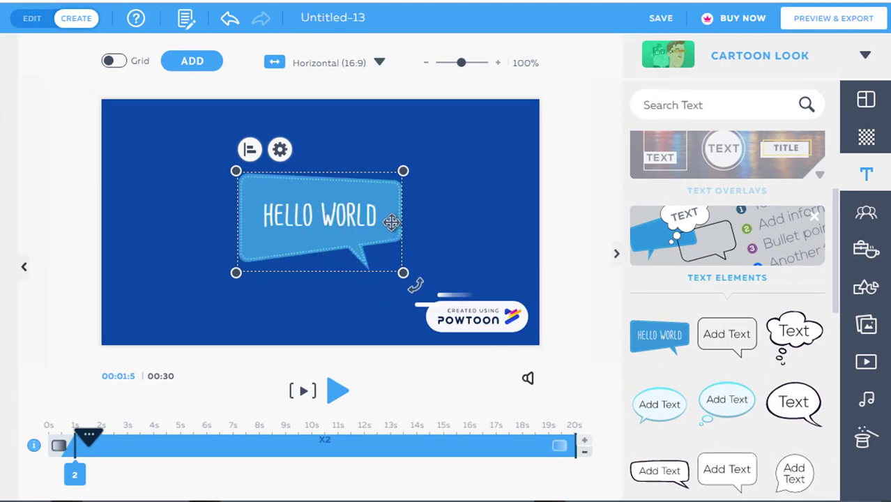
Step: Shift the speech bubble shape's start time on the timeline to 0 seconds
mouse_move(84, 476)
click(32, 448)
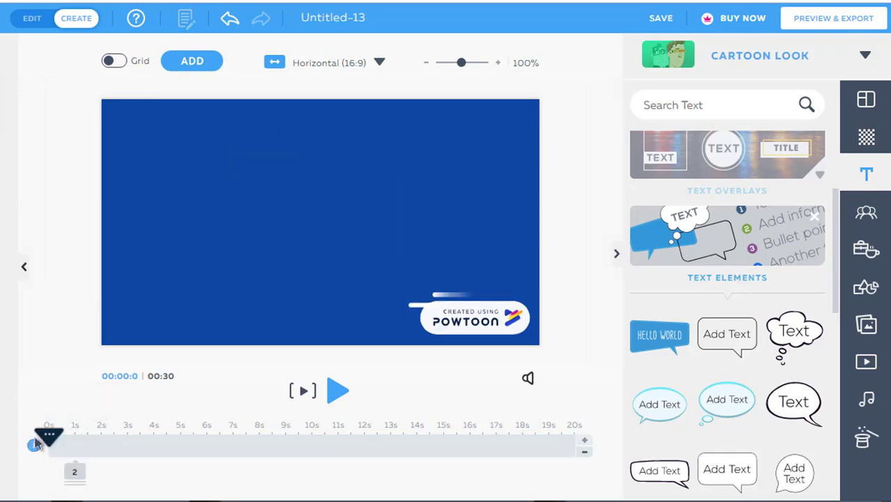
click(76, 450)
click(75, 468)
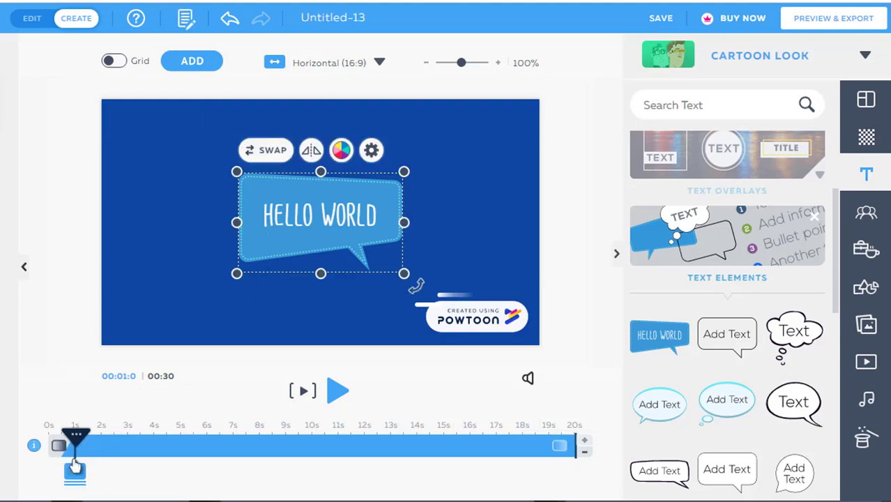
drag(74, 452, 9, 453)
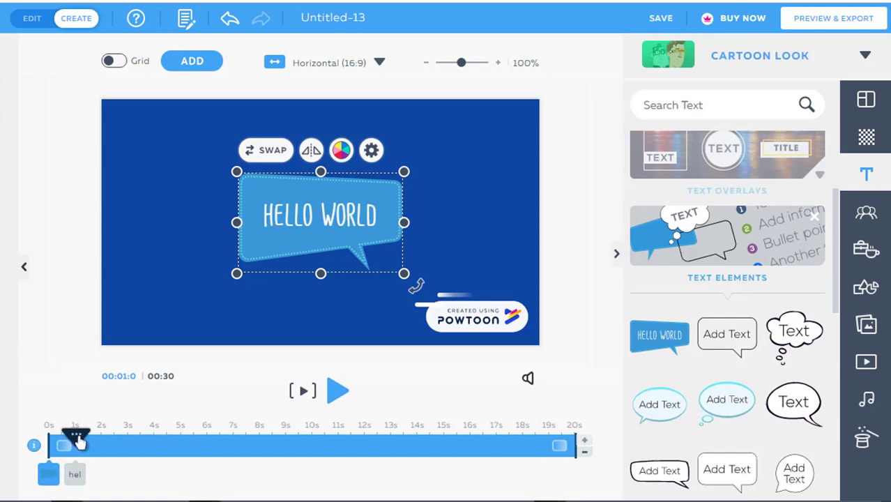
Step: Add a title text at the 4-second mark and place it just above the HELLO WORLD speech bubble
drag(78, 441, 153, 440)
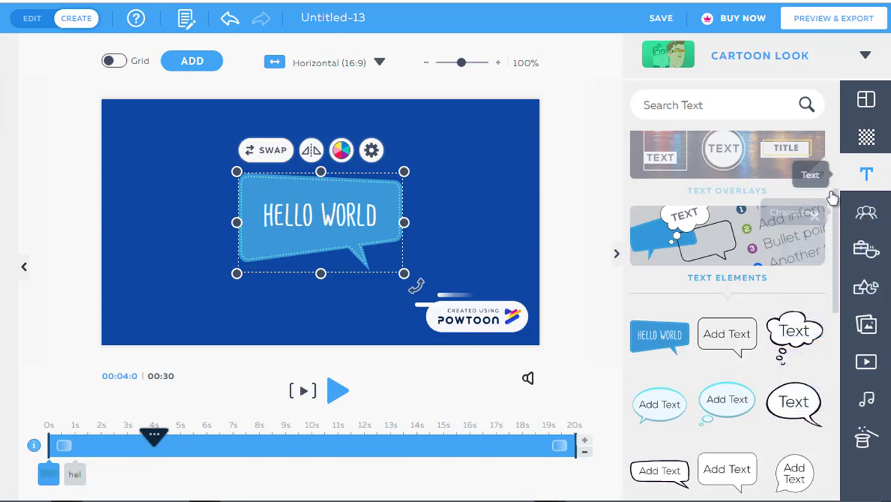
scroll(736, 267, up, 1)
scroll(736, 267, up, 3)
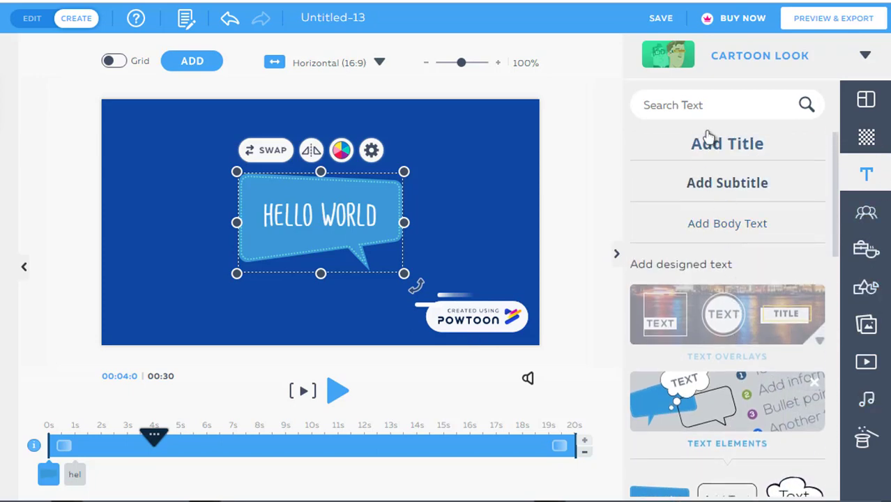
double_click(310, 225)
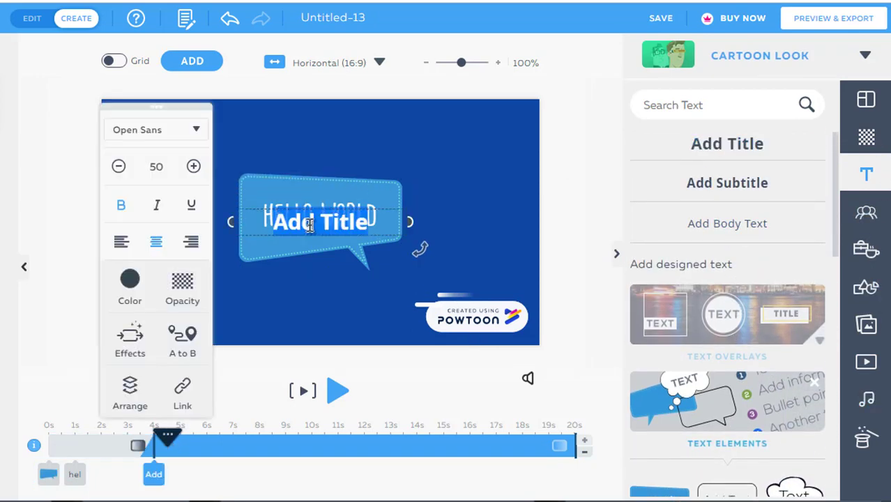
click(479, 233)
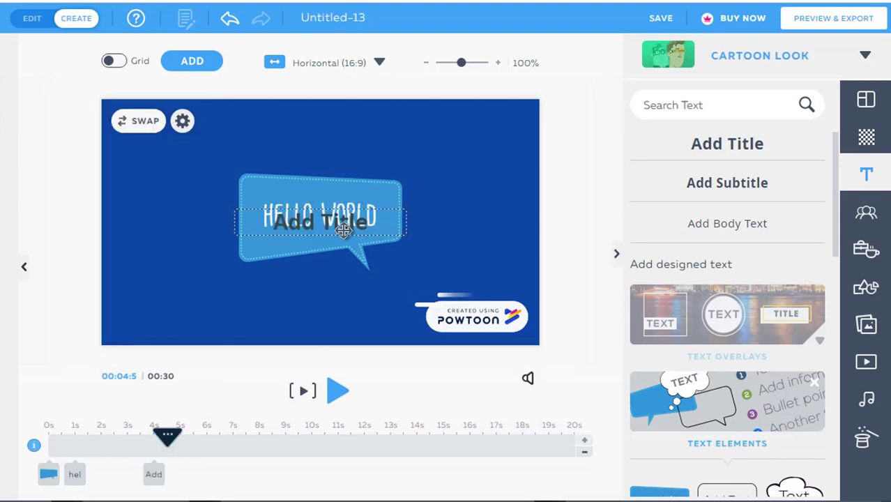
drag(342, 226, 339, 152)
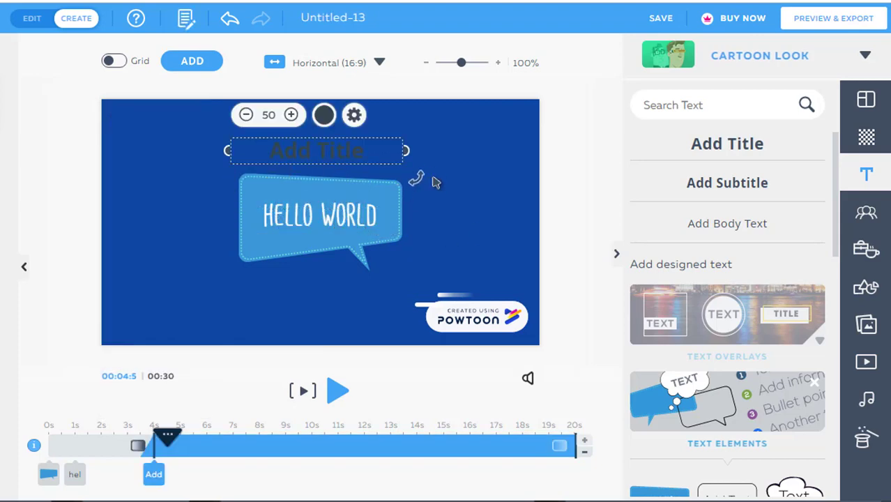
Step: Change the title text's color to white (#FFFFFF)
click(317, 176)
click(311, 150)
double_click(318, 150)
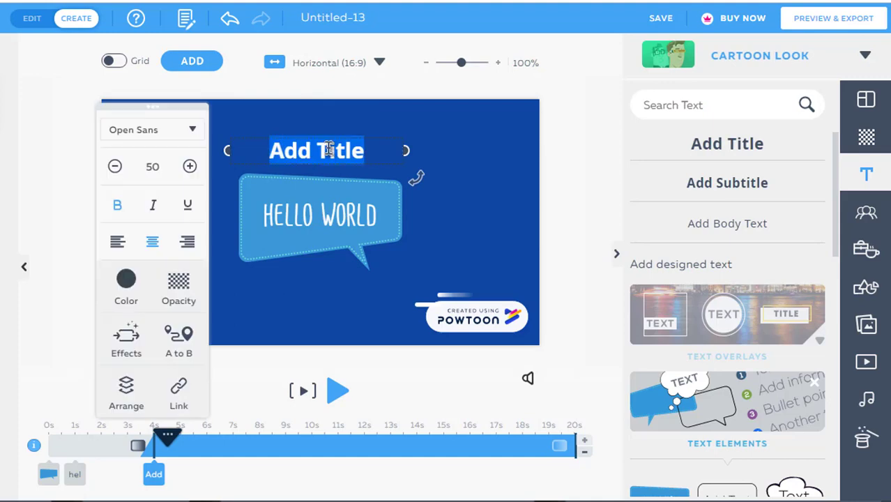
click(127, 283)
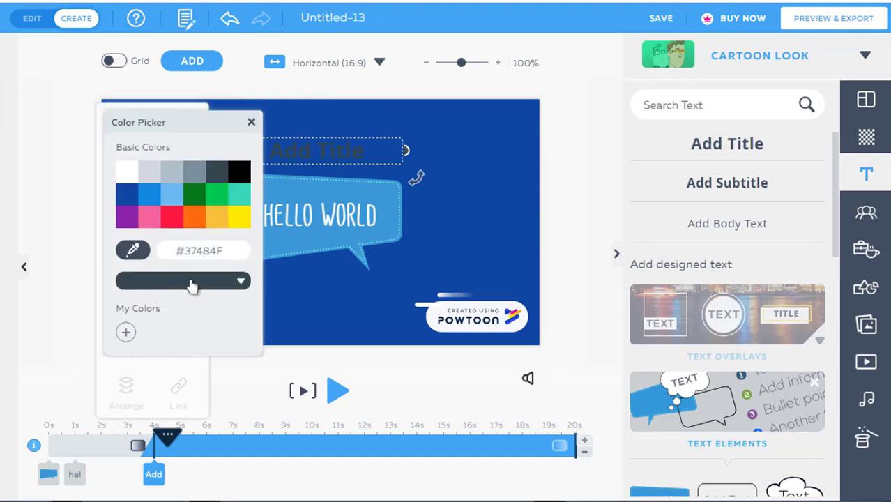
click(127, 173)
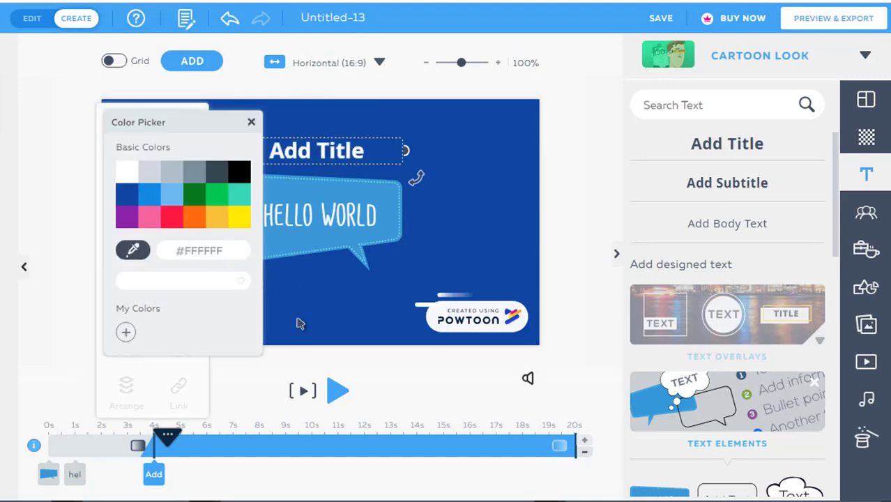
Step: Shorten the title text's display time on the timeline so that it ends at the 7-second mark
click(321, 312)
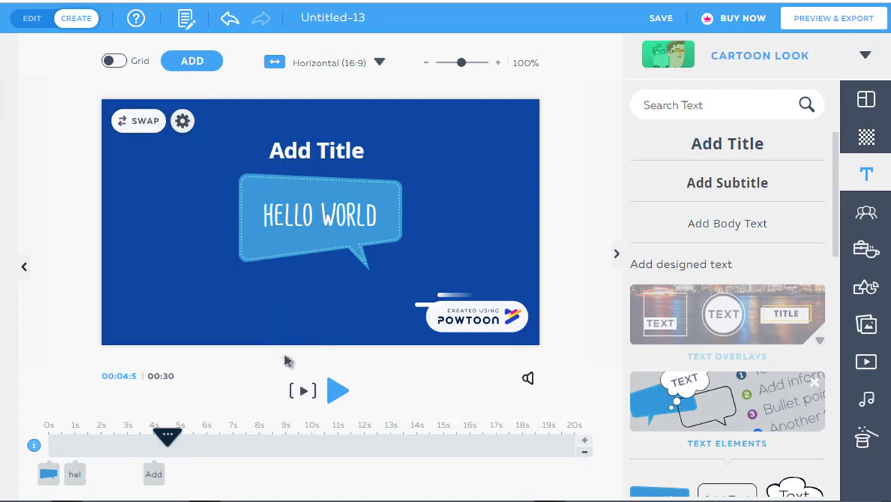
click(287, 159)
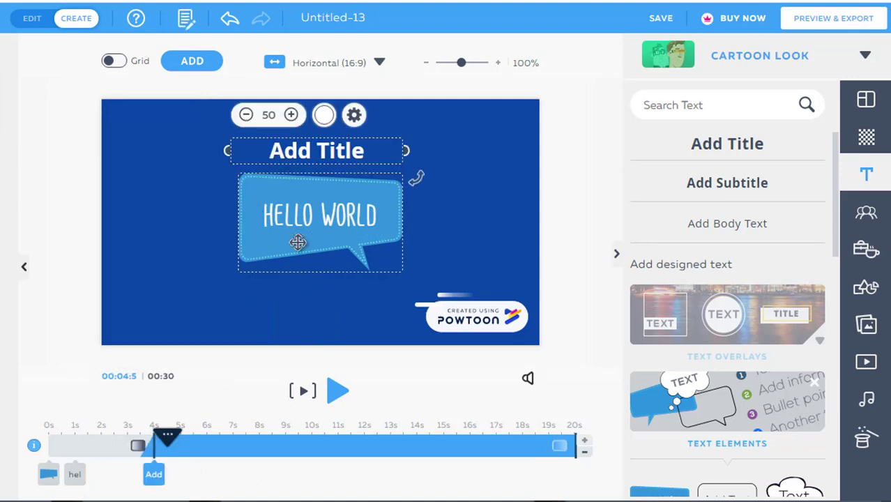
click(284, 209)
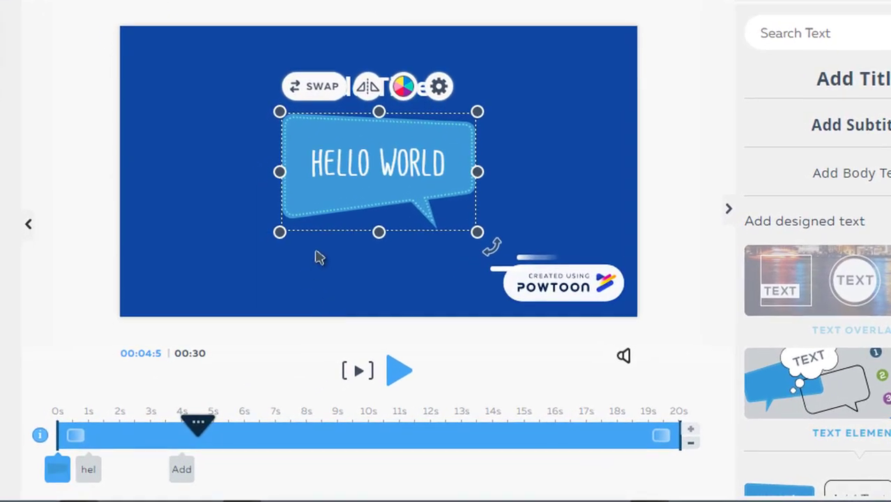
click(317, 258)
click(338, 85)
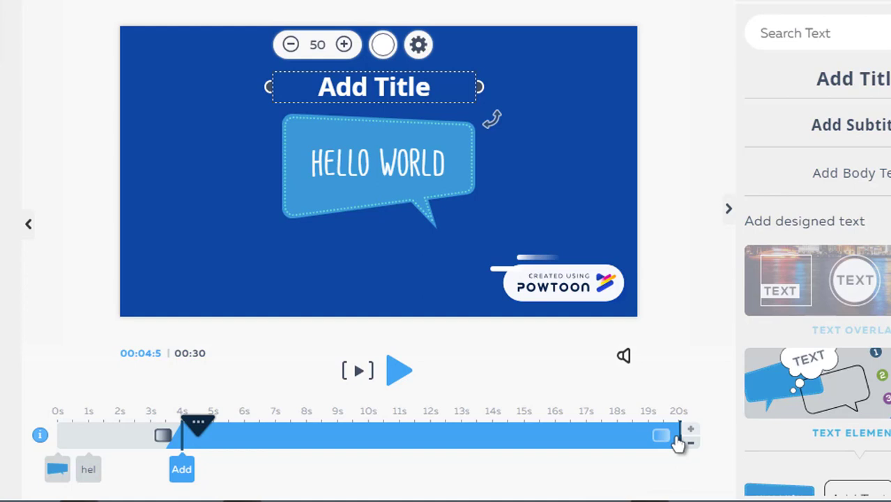
click(193, 456)
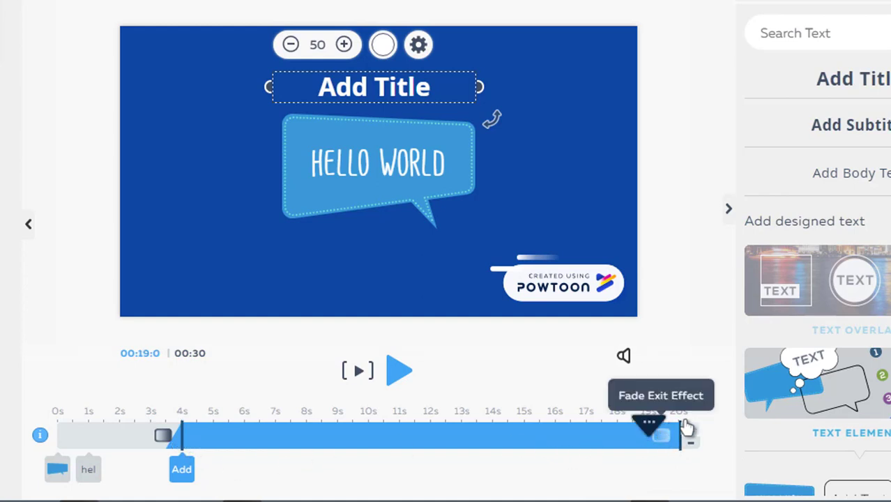
drag(687, 427, 279, 430)
click(346, 436)
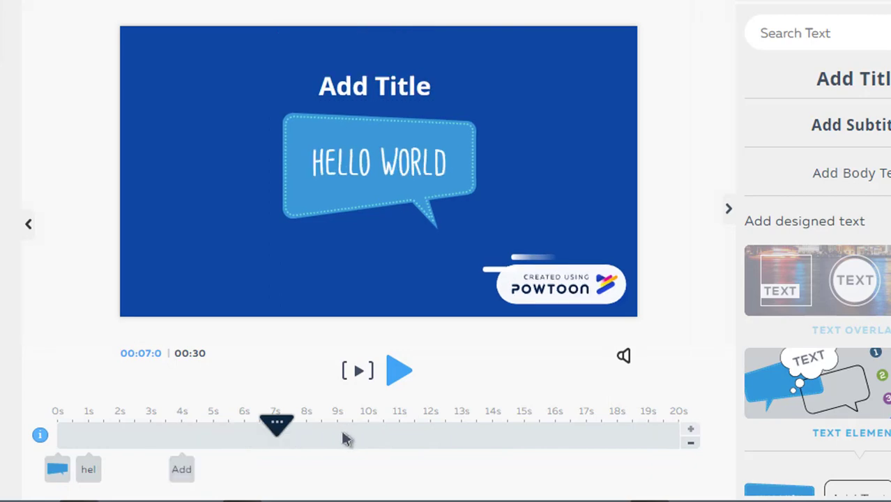
Step: Replace the title's placeholder text with "Hello"
click(365, 83)
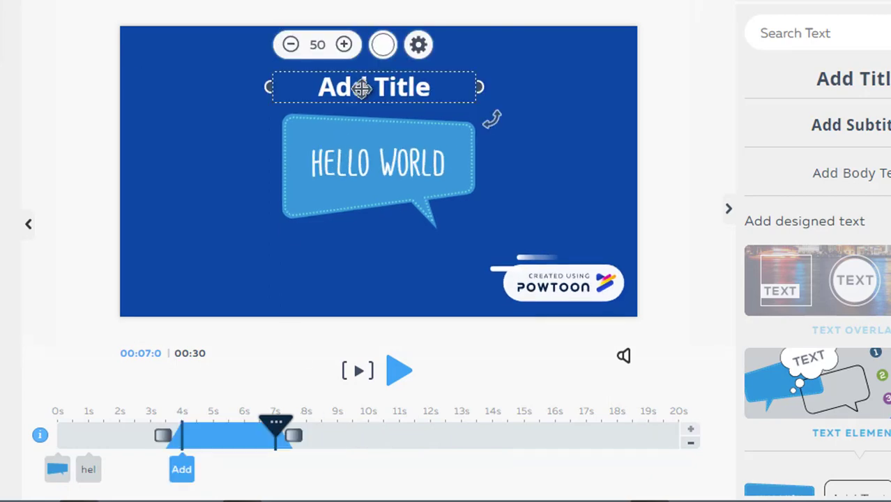
click(363, 87)
text(Hello)
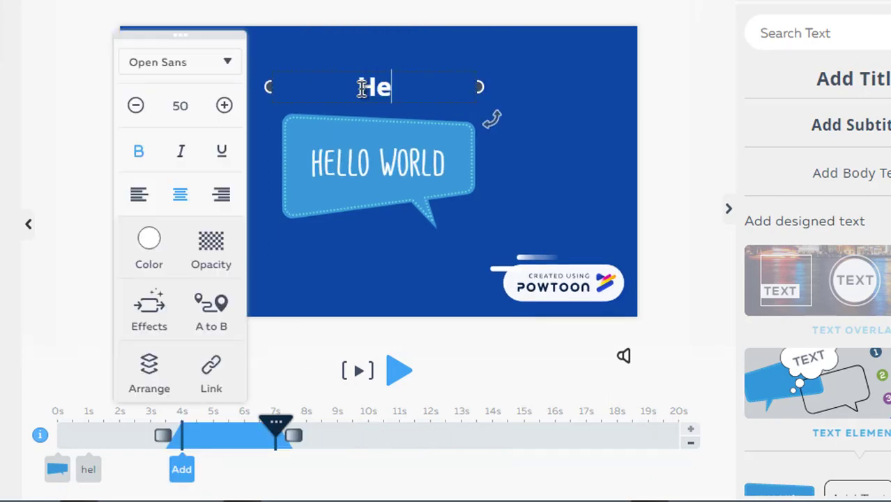
Step: Replace the HELLO WORLD text in the speech bubble with the person's first name in capitals
double_click(397, 170)
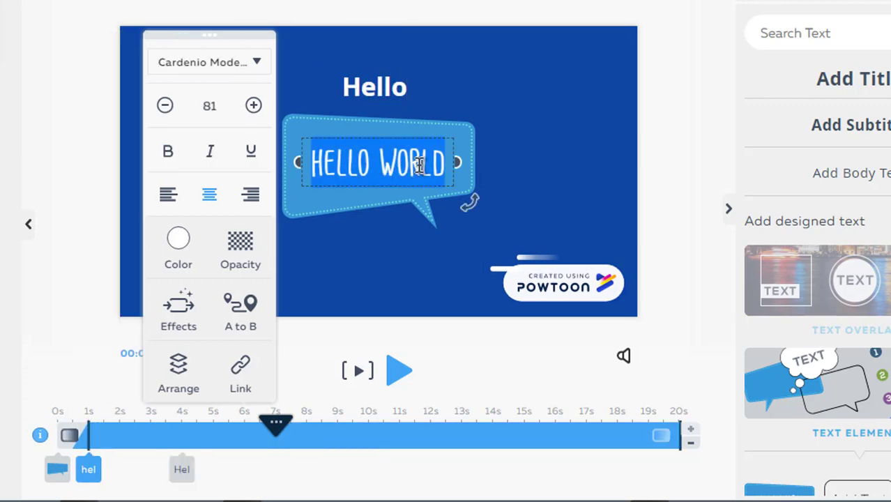
text(JHu)
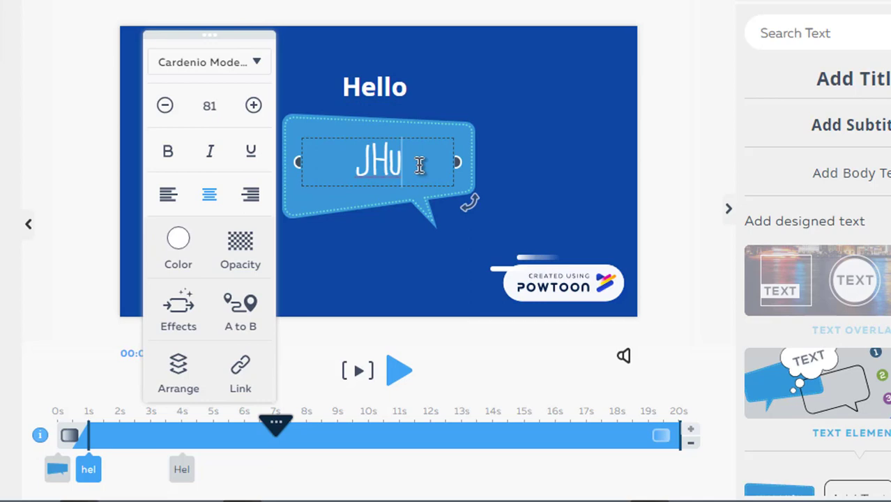
text(MNAN)
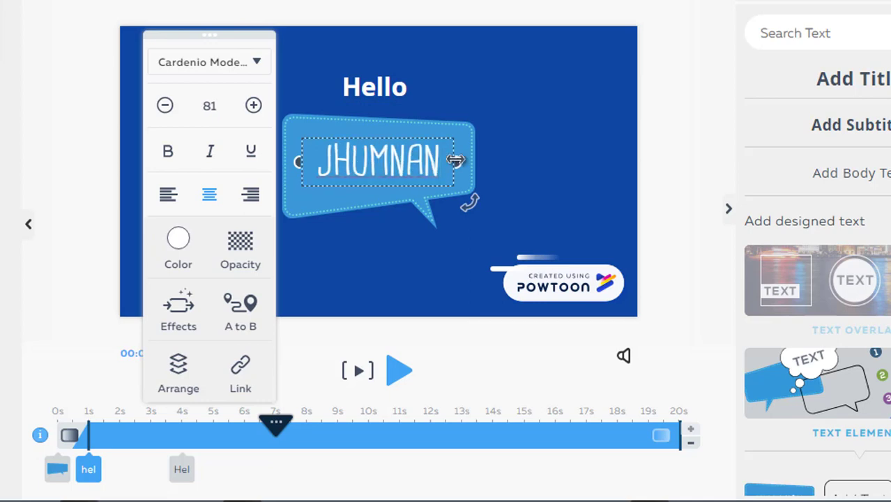
Step: Make the speech bubble's text bold and reduce its font size to 77
drag(452, 160, 312, 161)
click(169, 154)
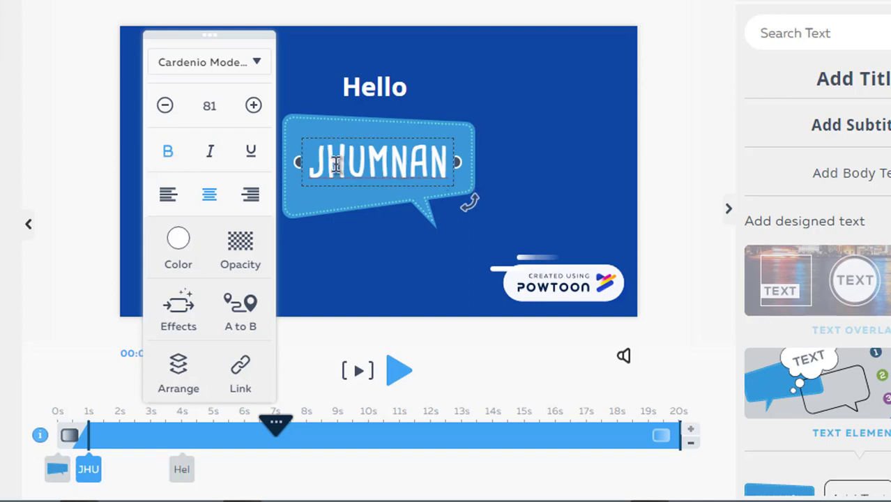
click(166, 107)
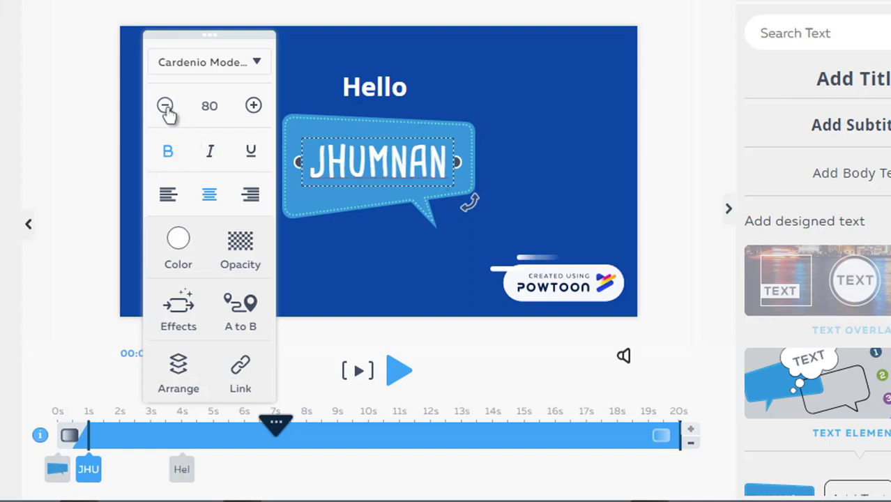
click(166, 106)
click(166, 107)
click(166, 107)
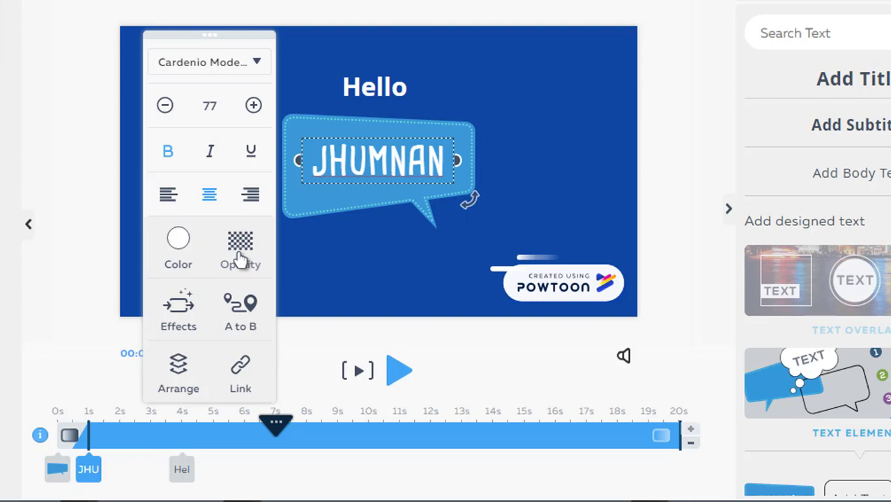
Step: Apply the Write enter effect to the speech bubble's text and look at its layer arrangement options
click(179, 310)
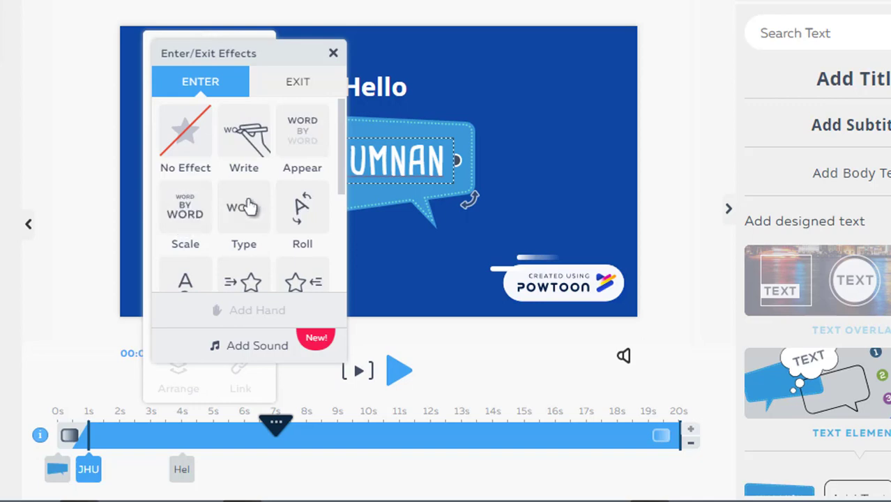
scroll(231, 230, down, 2)
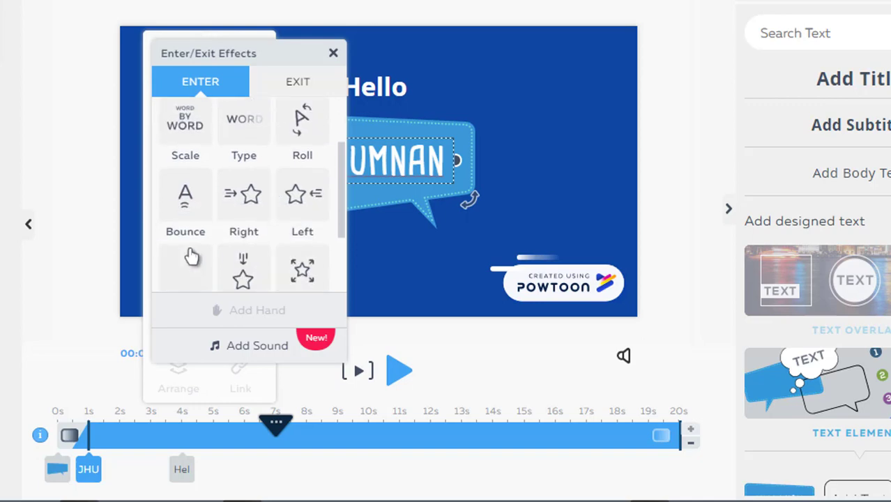
scroll(216, 209, up, 2)
click(245, 150)
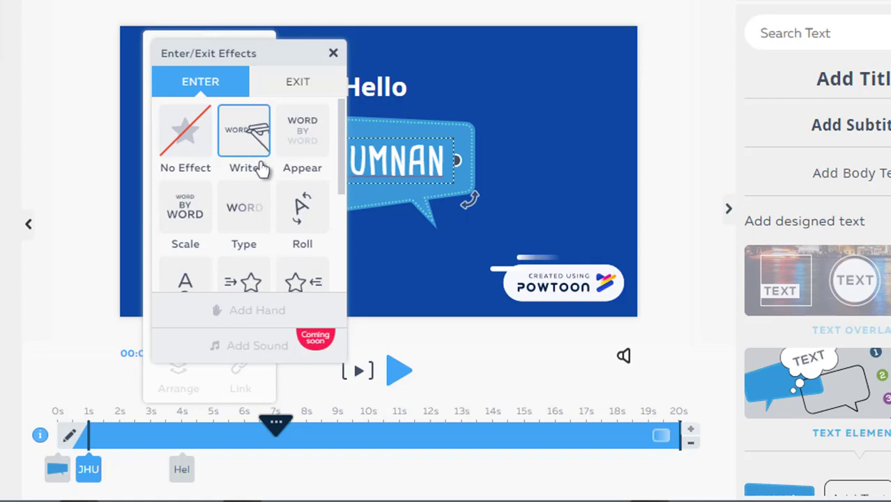
click(334, 54)
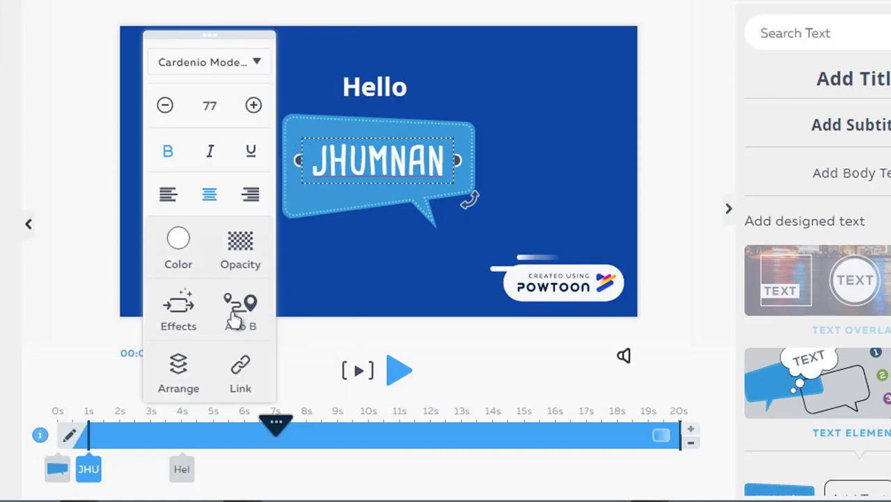
click(183, 370)
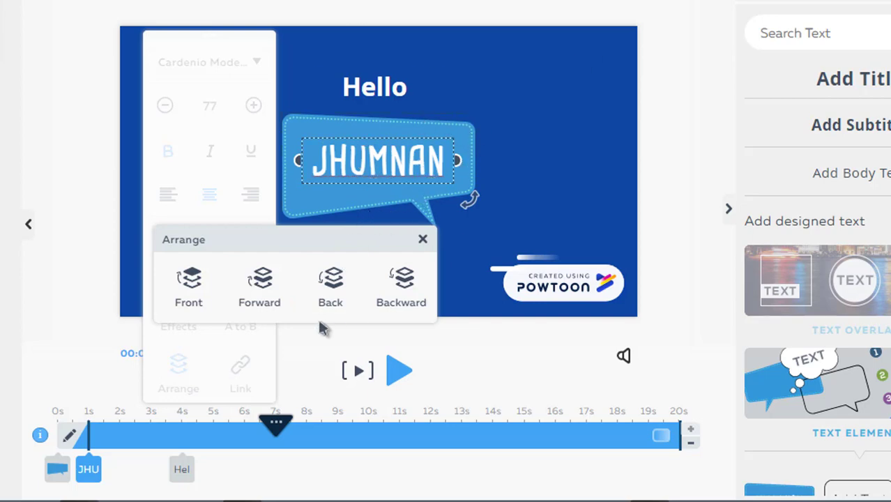
click(424, 243)
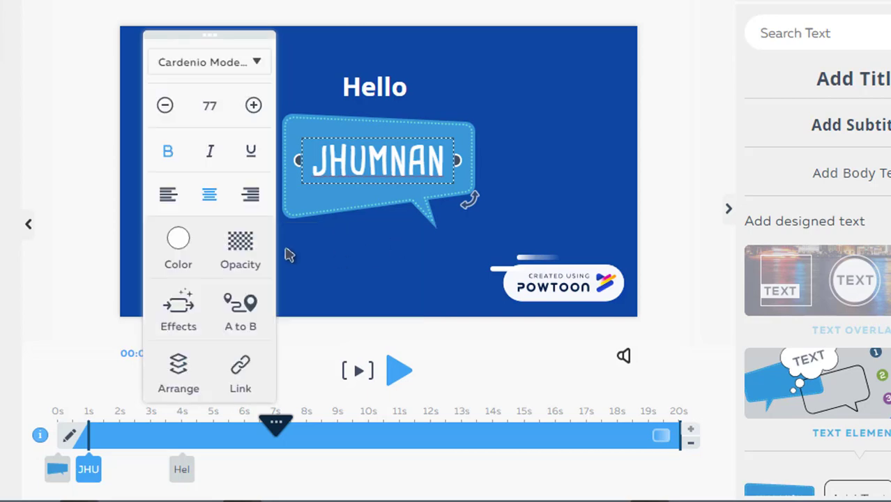
Step: Preview the slide's animation from the 0-second mark
click(349, 262)
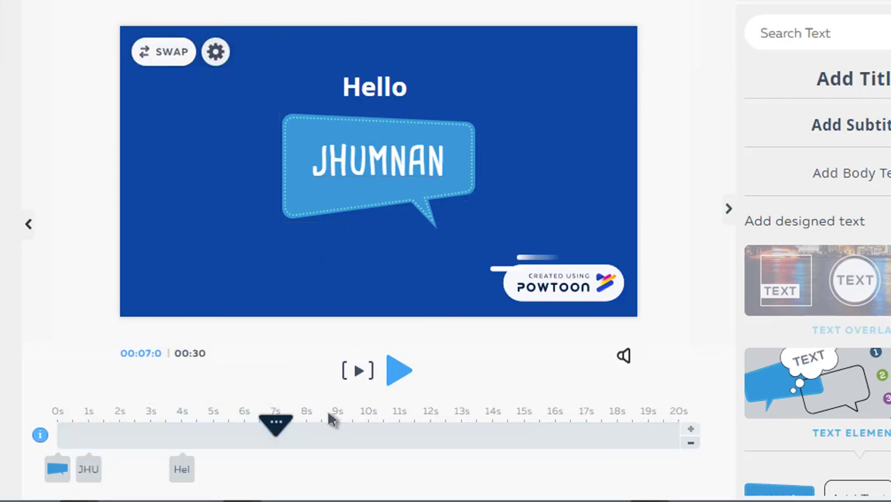
drag(273, 427, 17, 430)
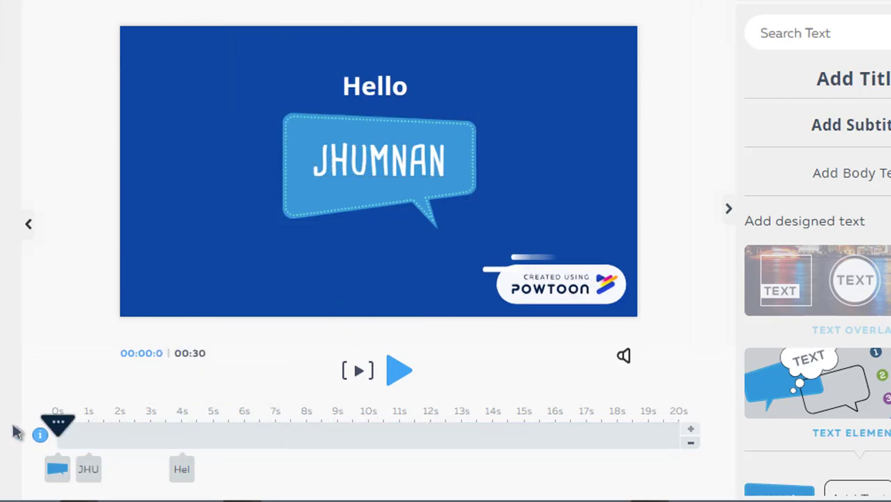
click(402, 375)
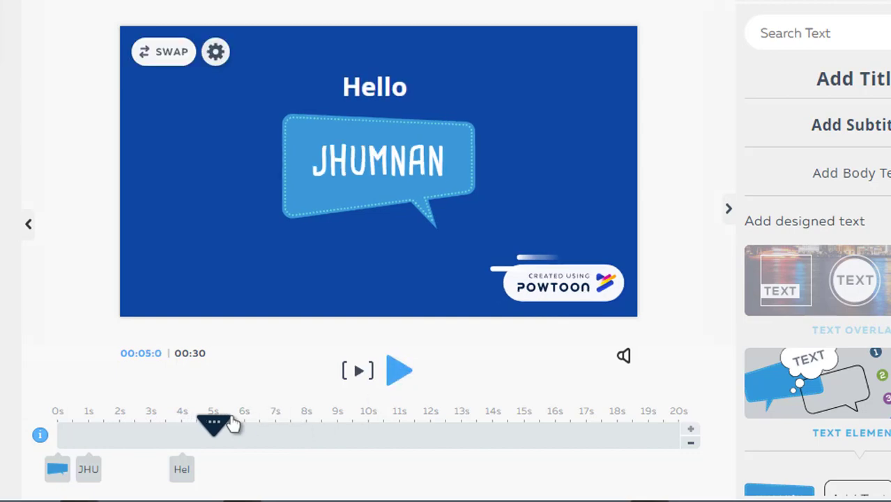
Step: Add the red-haired man in the light blue shirt from The Office - Free characters in the Hello pose at the 7-second mark
drag(219, 429, 277, 428)
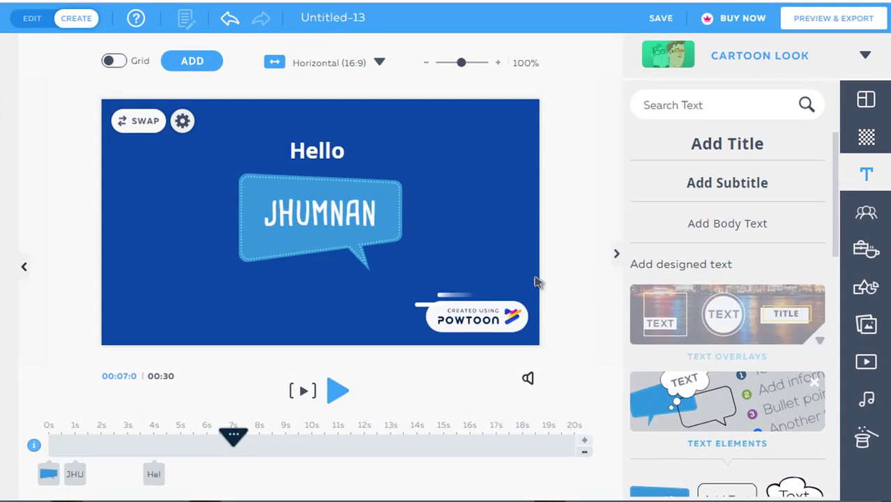
click(869, 217)
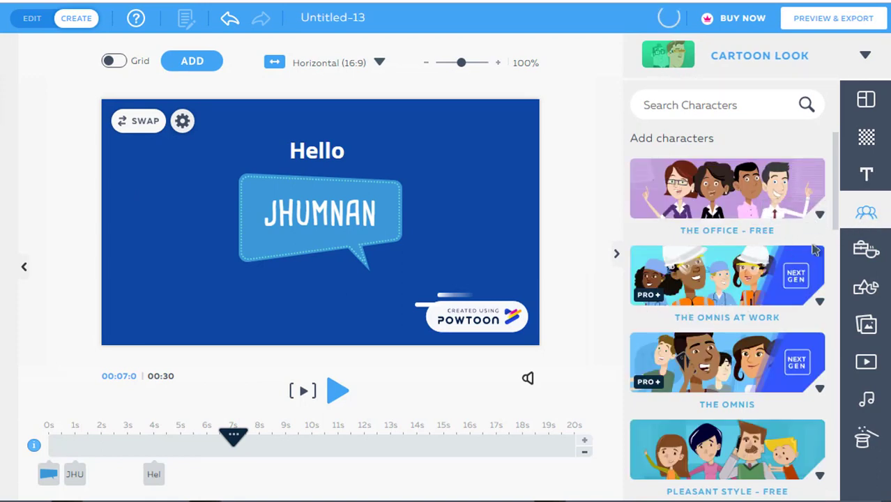
click(820, 216)
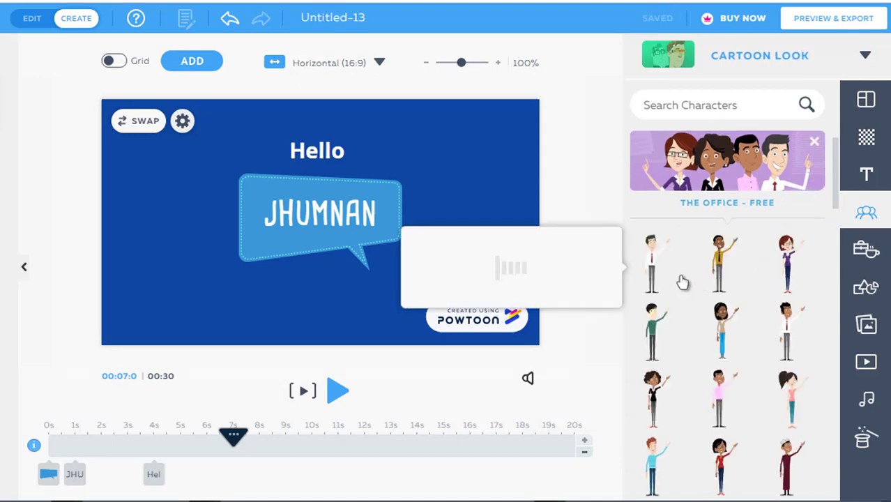
scroll(726, 392, down, 5)
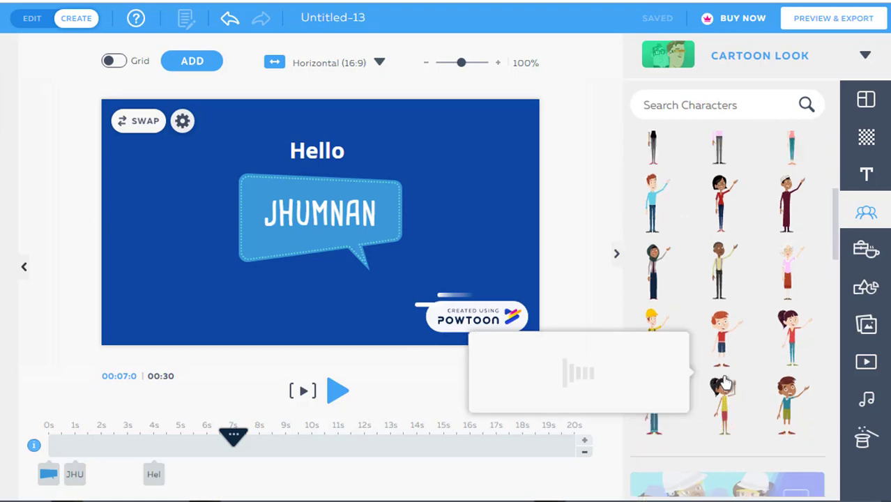
scroll(726, 376, up, 2)
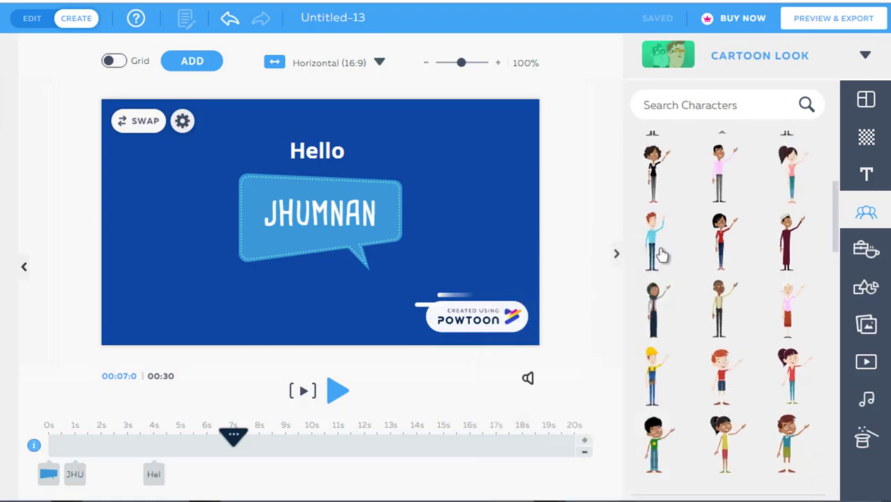
mouse_move(661, 250)
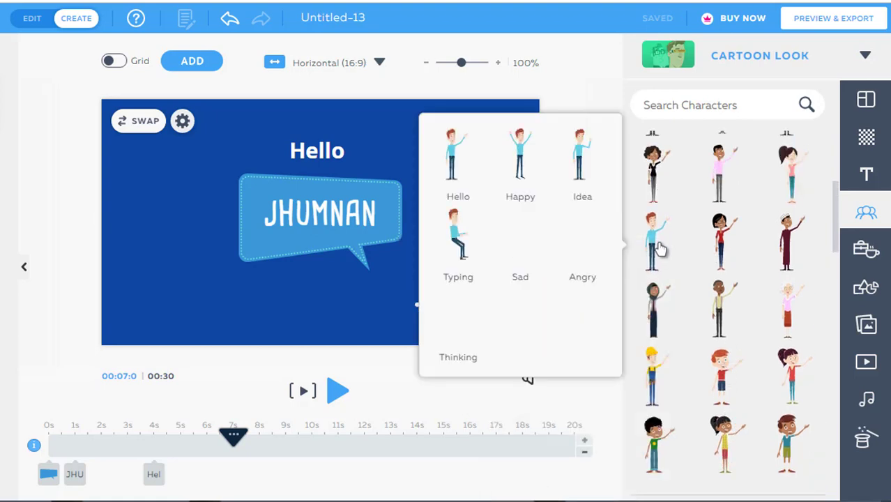
click(661, 250)
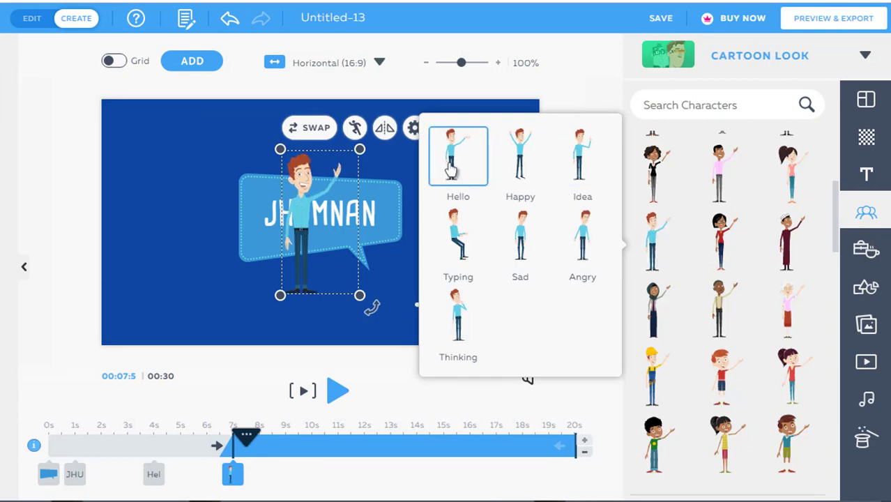
Step: Add the same character in the Happy pose beside the speech bubble's left edge and delete the Hello pose character
click(525, 185)
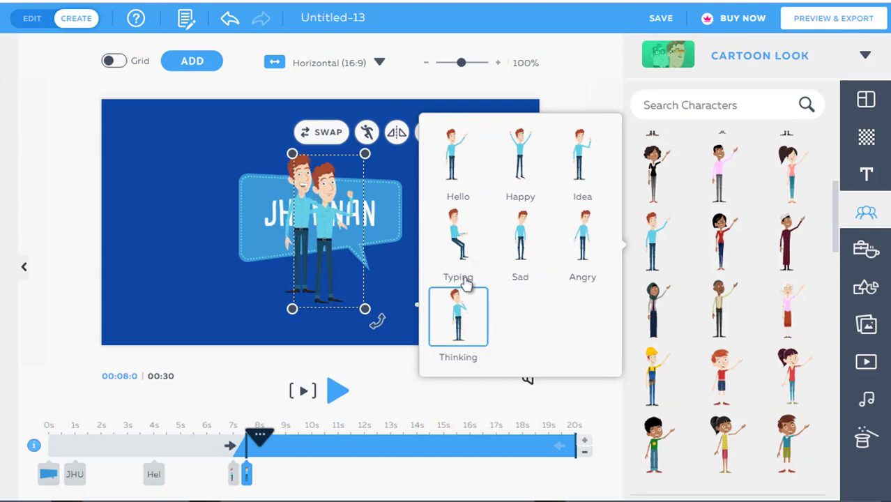
drag(332, 239, 190, 224)
click(305, 219)
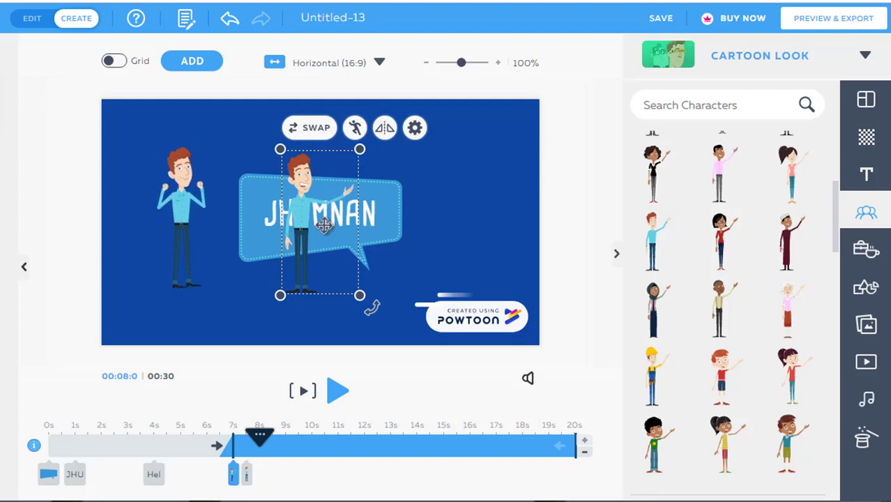
key(Delete)
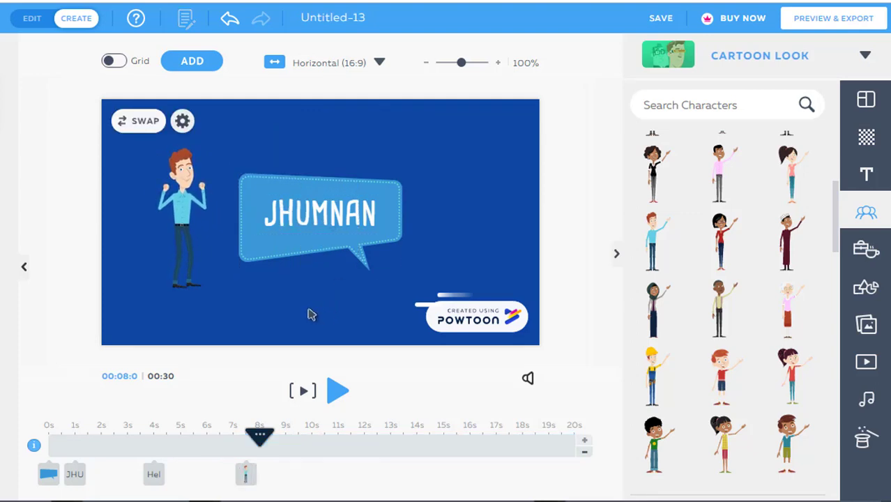
Step: Enlarge the Happy pose character slightly and adjust its position beside the speech bubble
click(187, 280)
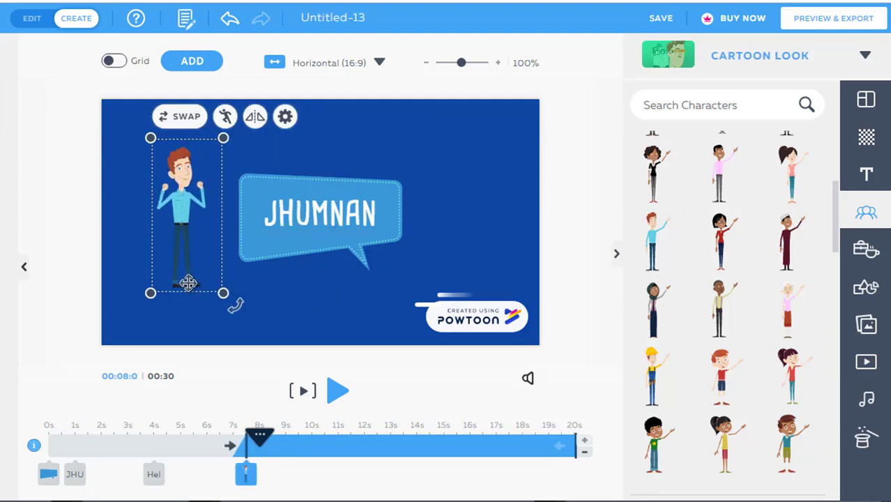
drag(221, 291, 236, 322)
drag(195, 245, 189, 240)
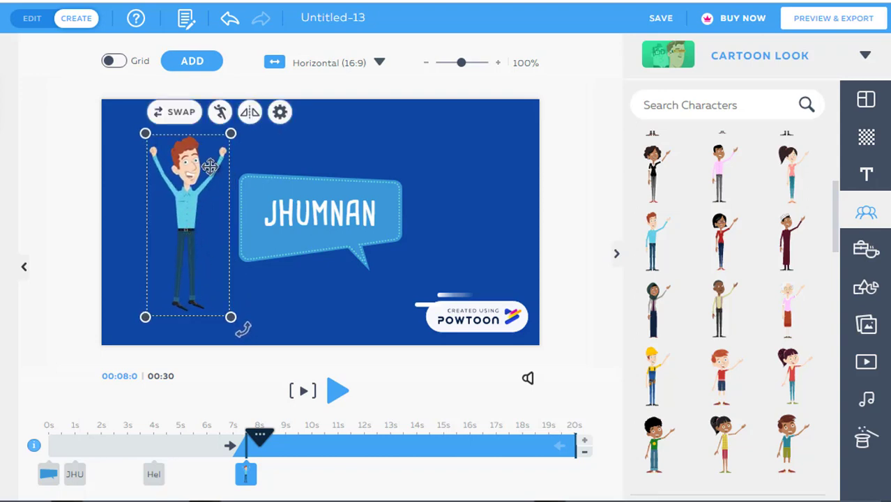
Step: Check the Happy pose character's pose and loop animation options, and set its enter effect to Up
click(280, 114)
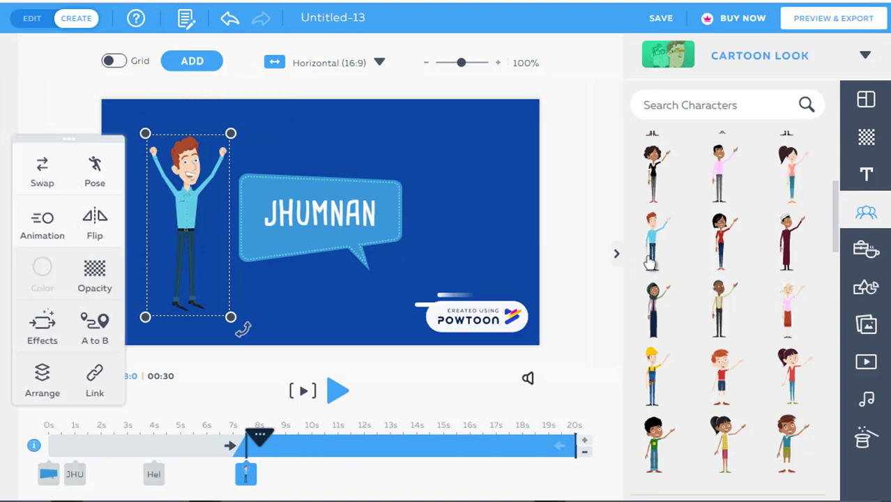
click(96, 173)
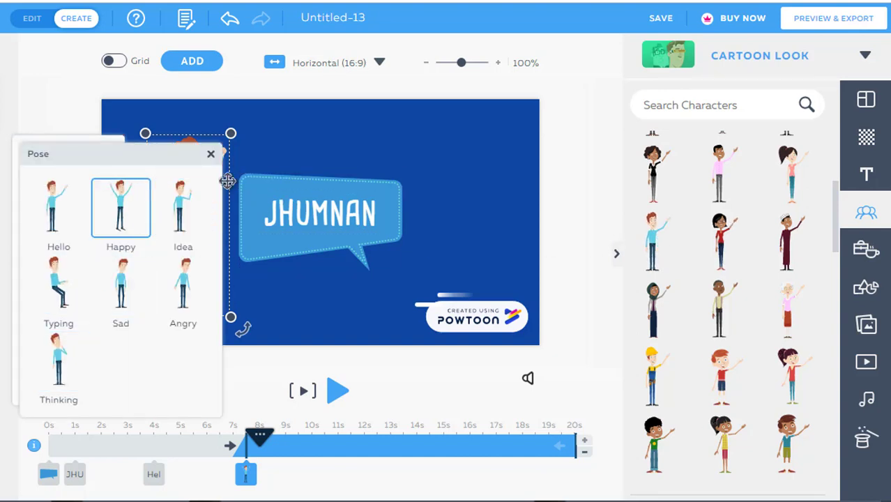
click(211, 155)
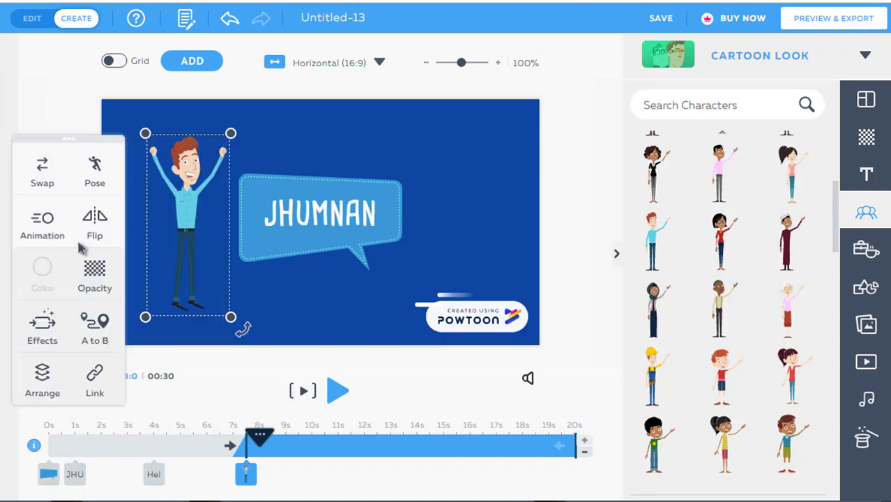
click(43, 220)
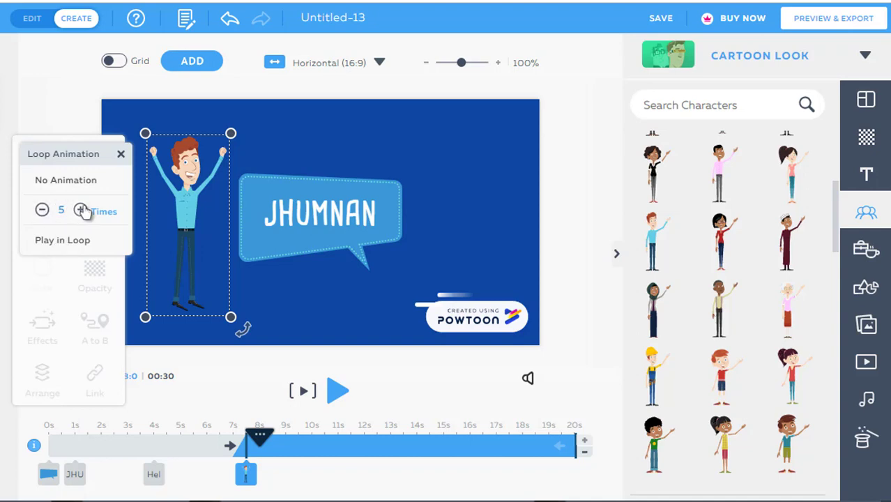
click(120, 153)
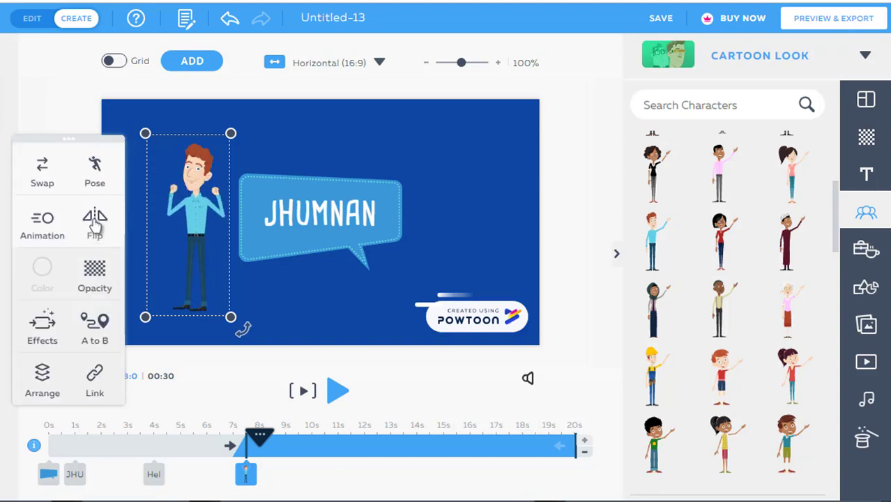
click(95, 225)
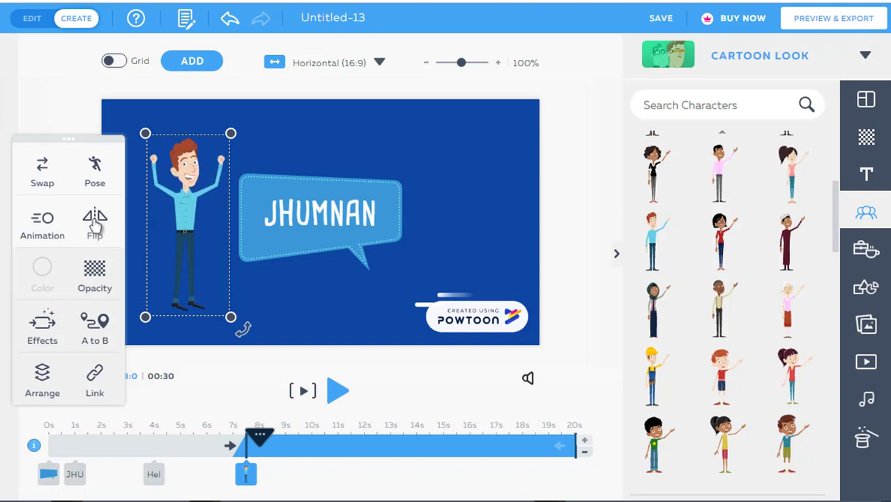
click(44, 335)
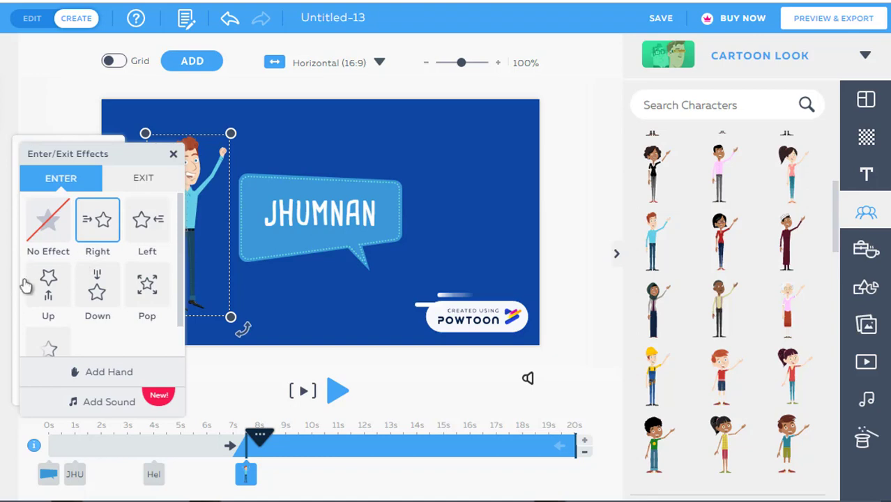
click(53, 287)
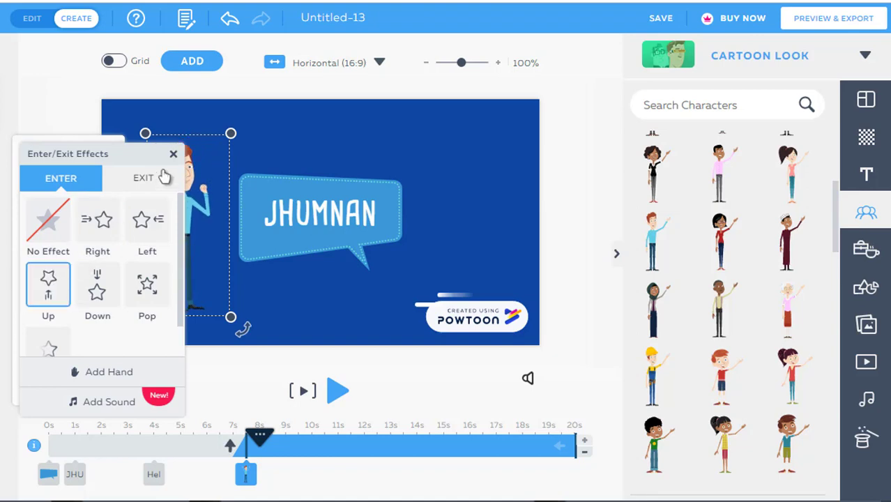
click(174, 154)
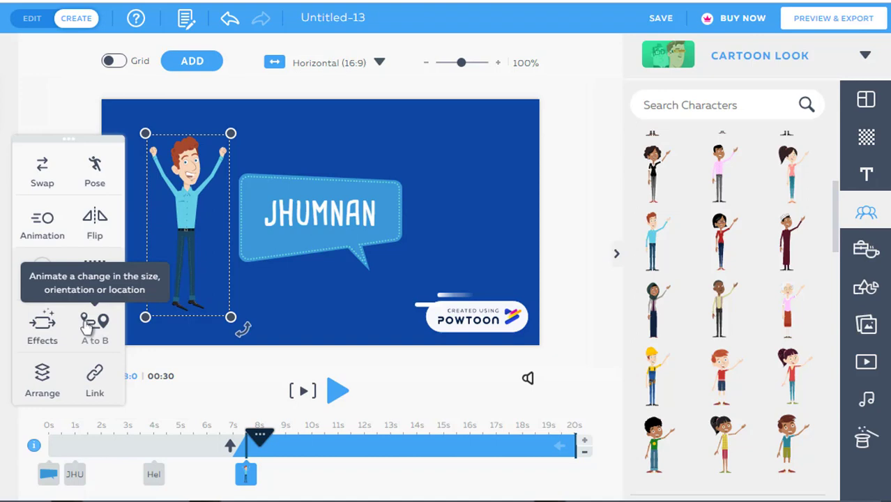
Step: Start the character at the 7-second mark and add an A to B movement carrying it across to the slide's right side
mouse_move(250, 480)
click(279, 479)
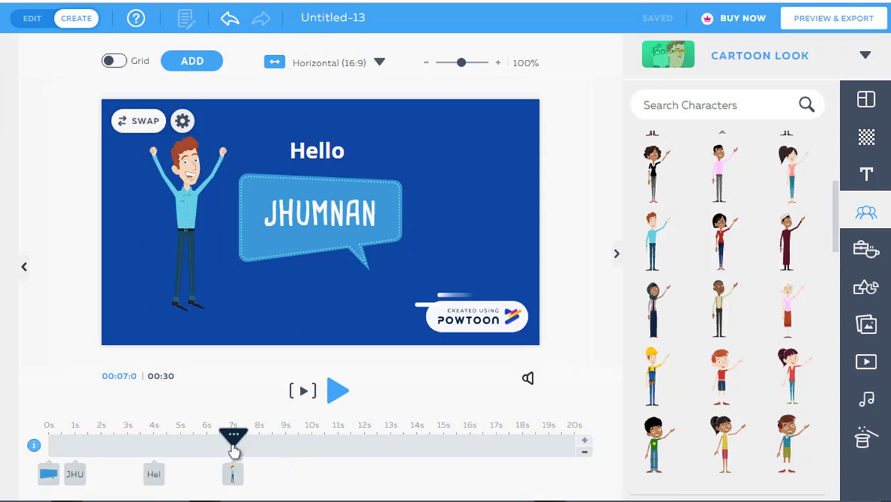
click(298, 445)
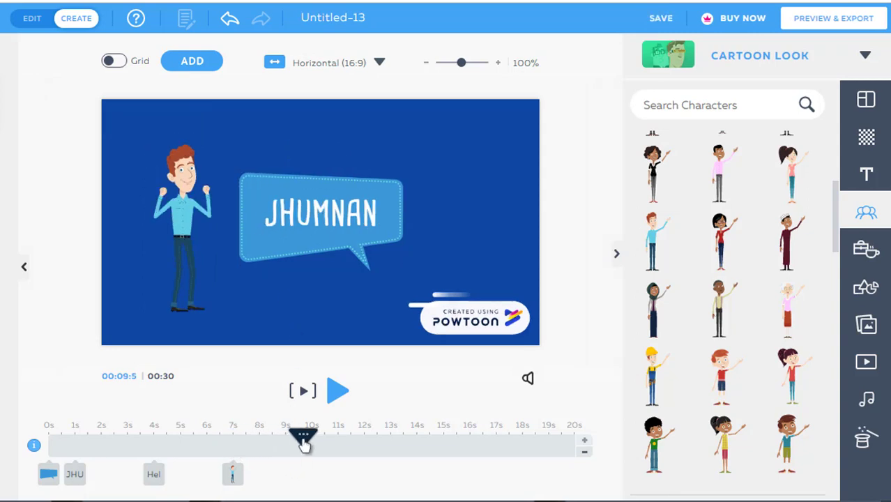
click(184, 223)
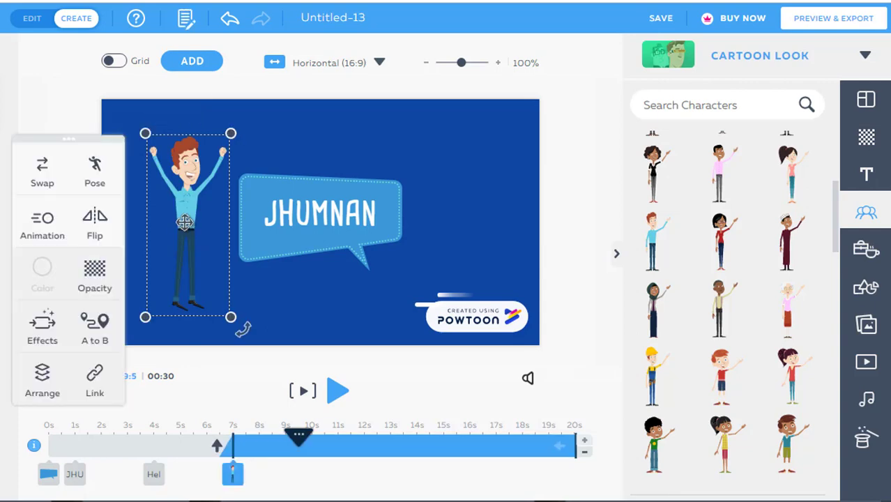
click(94, 337)
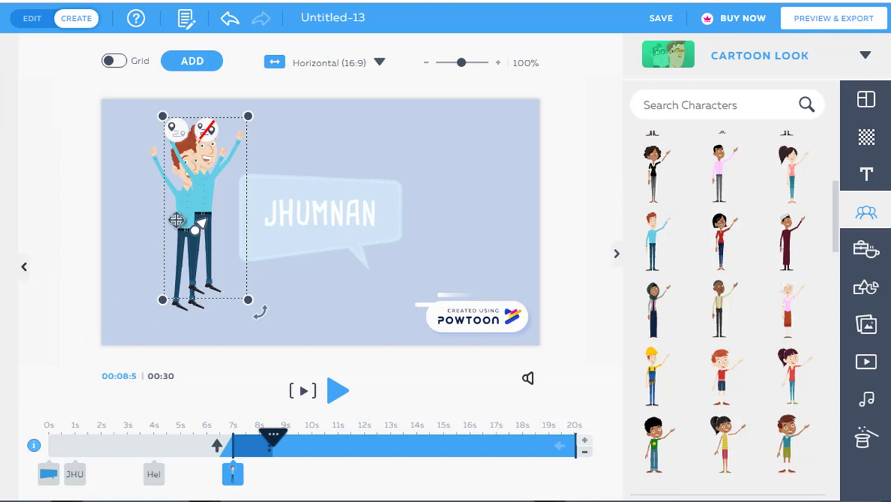
drag(209, 196, 467, 205)
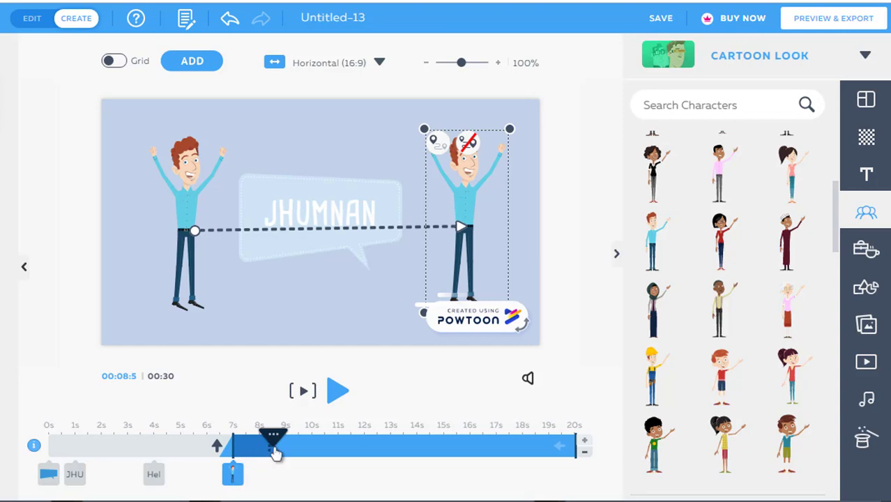
Step: Start the character at the 6.5-second mark and adjust its A to B movement to end at about 9.5 seconds
drag(281, 445, 343, 448)
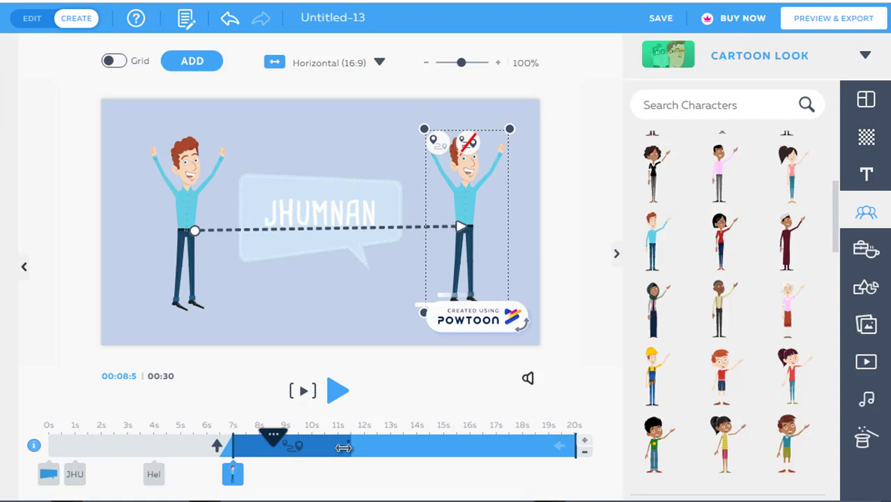
mouse_move(233, 453)
mouse_down()
mouse_move(257, 450)
mouse_move(219, 448)
mouse_up()
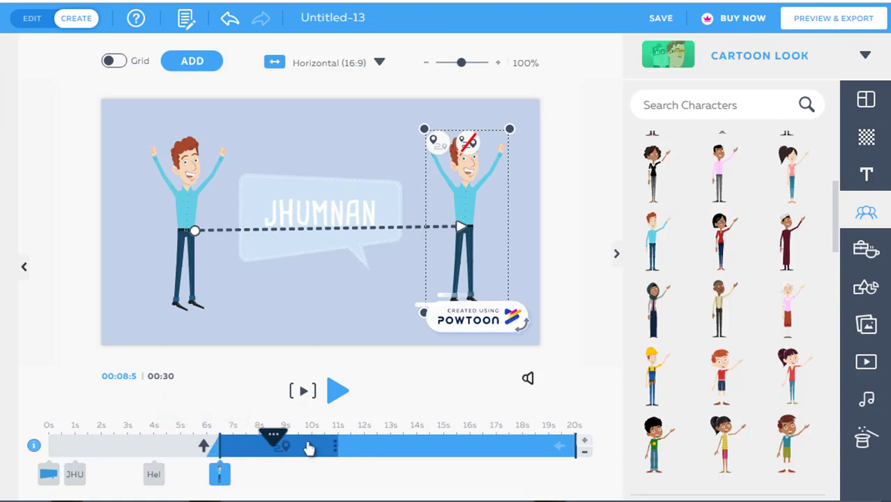
drag(331, 450, 298, 447)
Step: Preview the slide from the 0-second mark to check the character's movement, stopping after it crosses the slide
drag(203, 447, 183, 447)
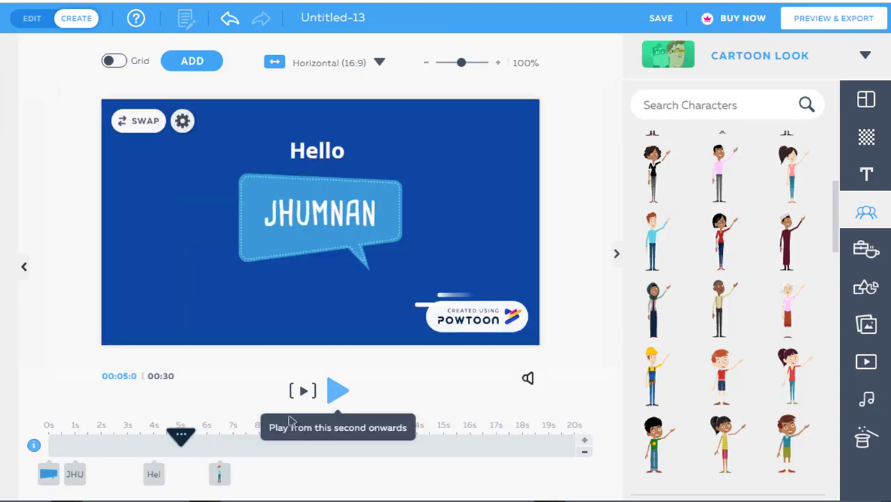
click(33, 445)
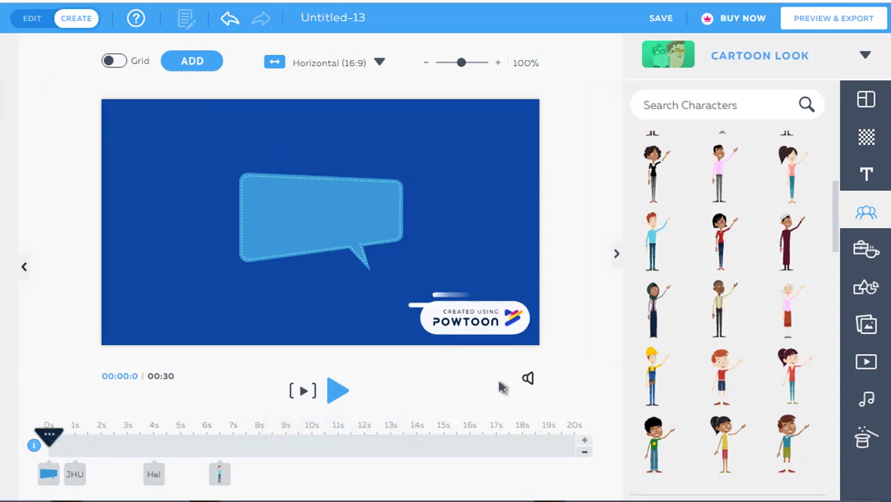
click(338, 391)
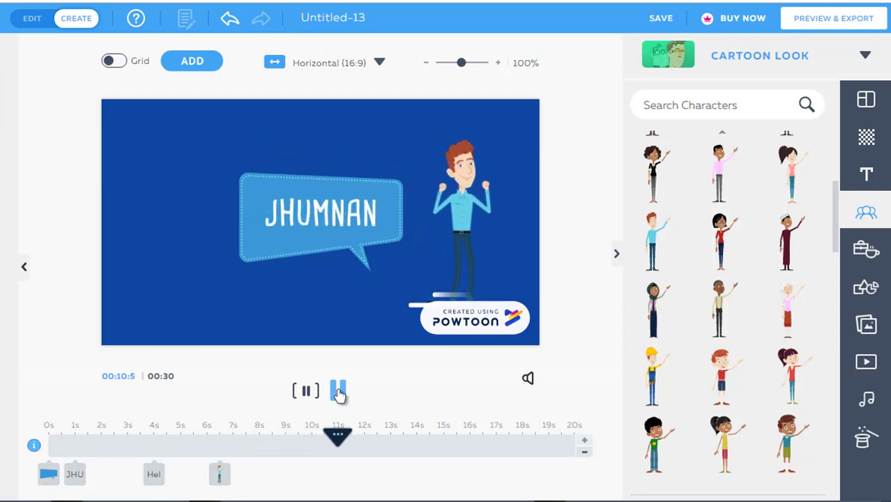
click(338, 393)
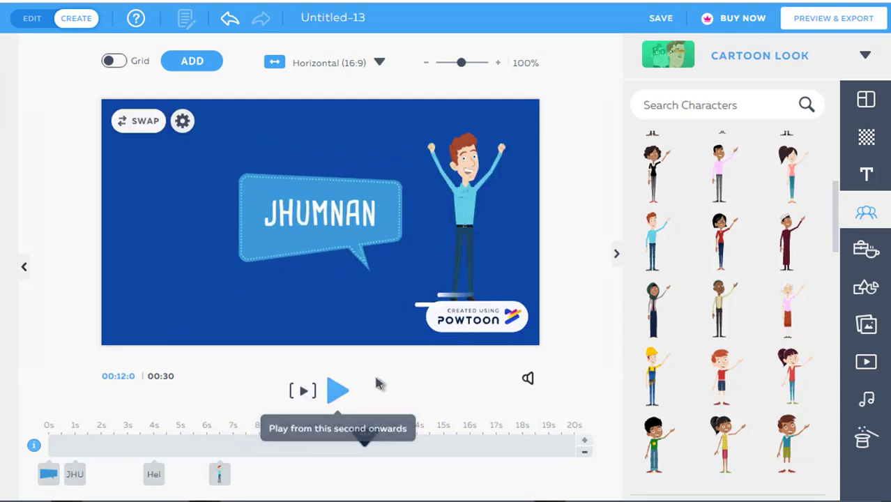
Step: Add the black screen frame from the Basic - Free props at the 12-second mark and fill it with the red breadboard image
click(867, 251)
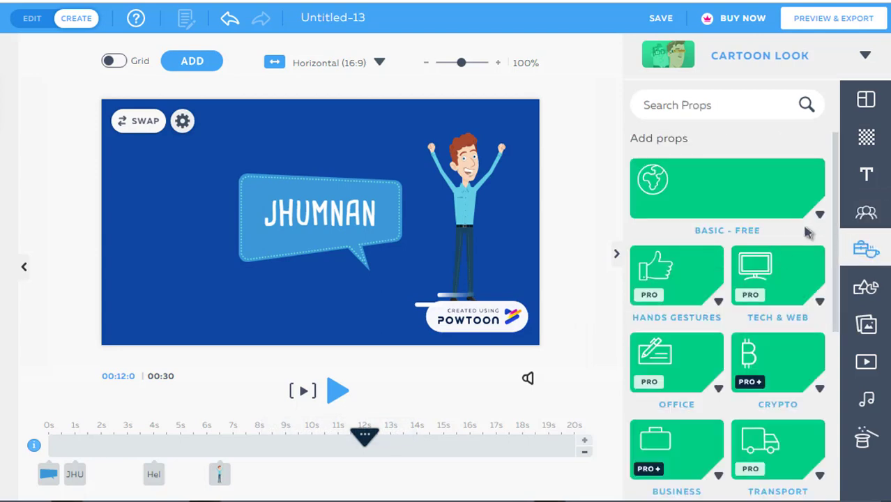
click(820, 216)
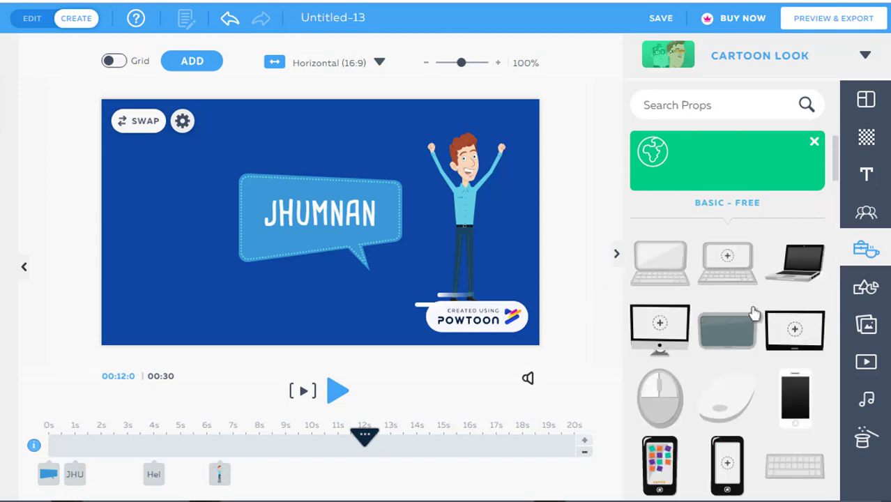
scroll(738, 268, down, 1)
scroll(737, 223, up, 1)
drag(809, 346, 211, 230)
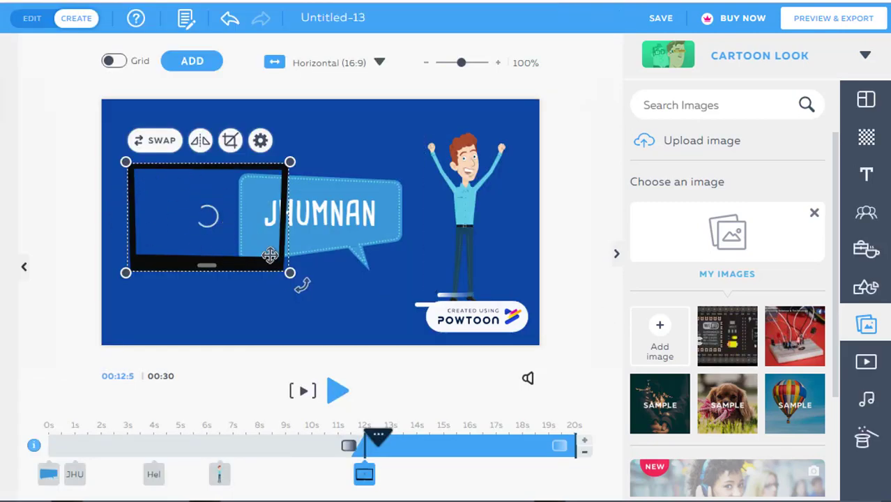
Step: Shrink the framed image into the slide's upper-left corner and end its display at about the 18.5-second mark
drag(288, 271, 232, 235)
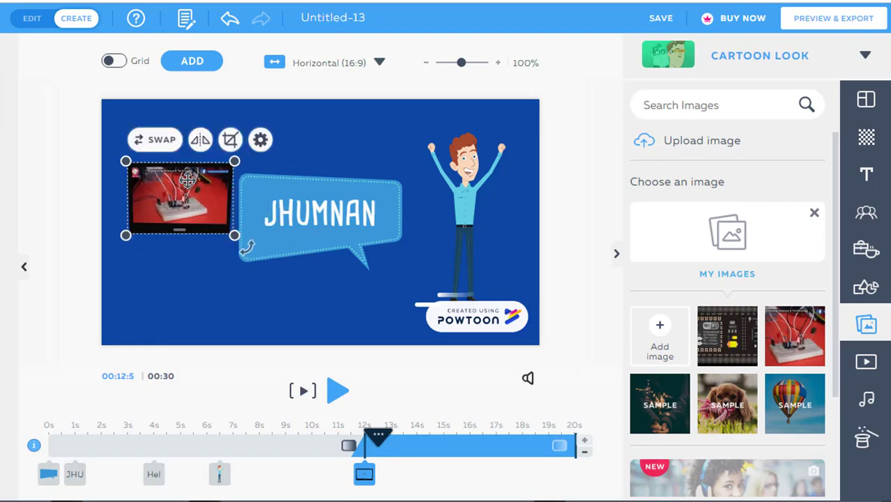
drag(193, 195, 189, 145)
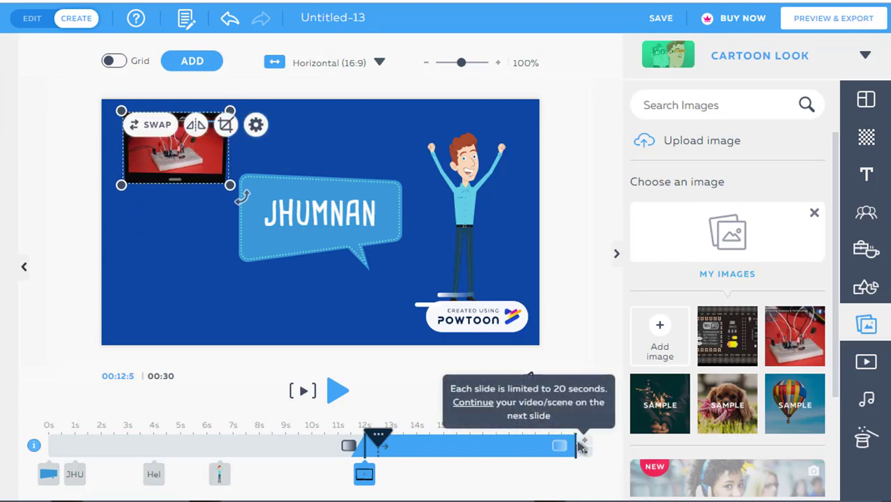
drag(574, 444, 536, 445)
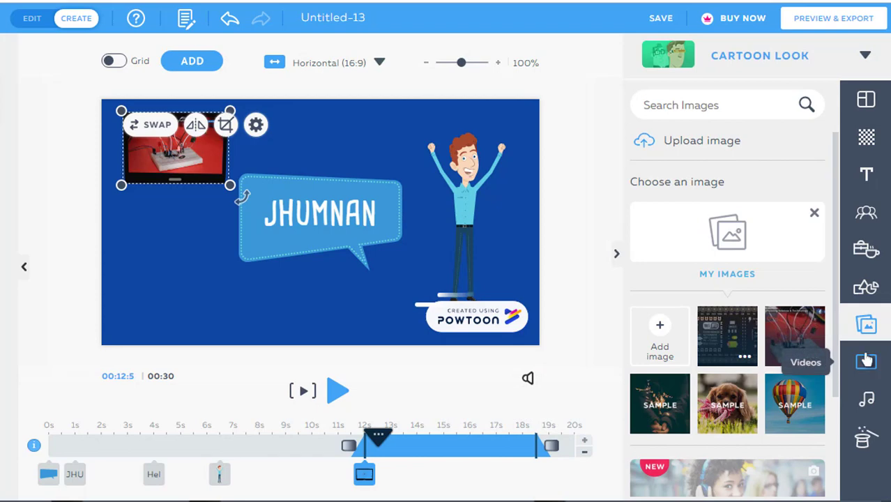
Step: Look through the available image, shape, video and sound collections, including the Image Frames category
scroll(685, 382, down, 3)
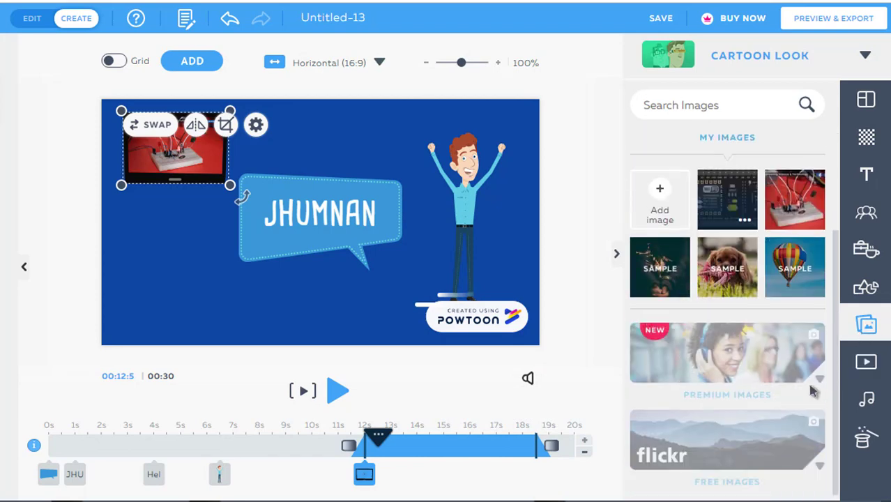
click(866, 287)
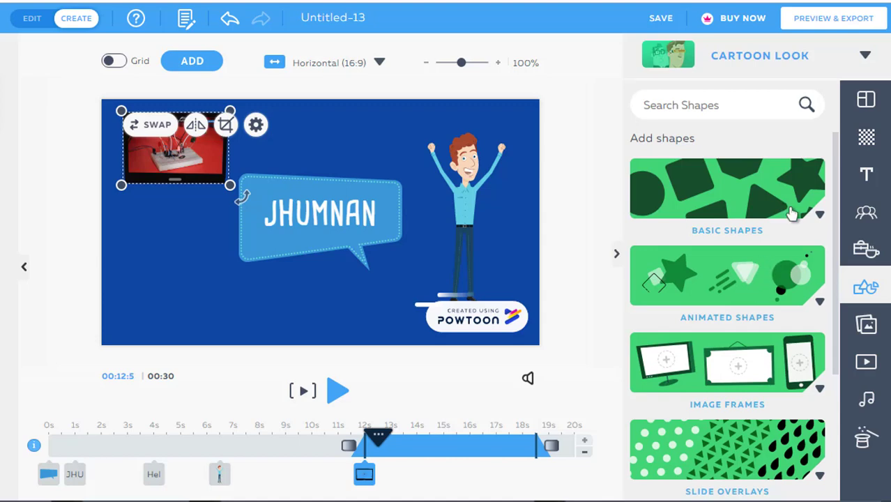
scroll(803, 237, down, 3)
scroll(809, 268, up, 2)
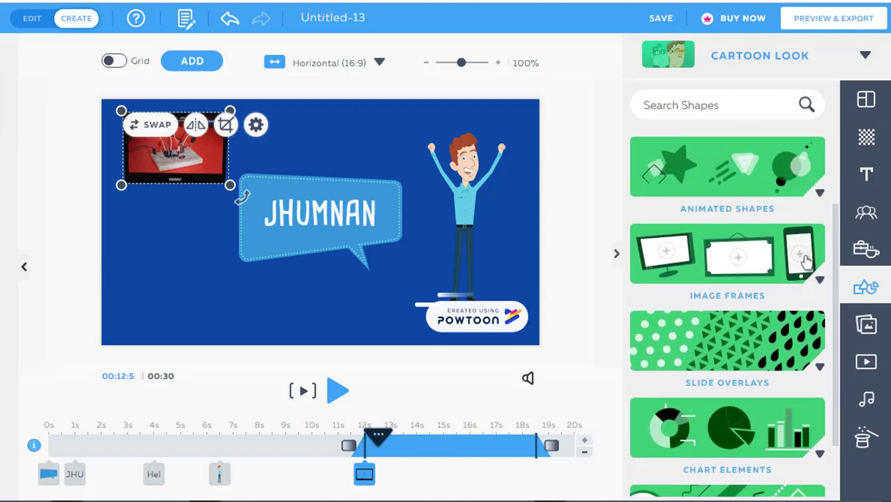
click(819, 279)
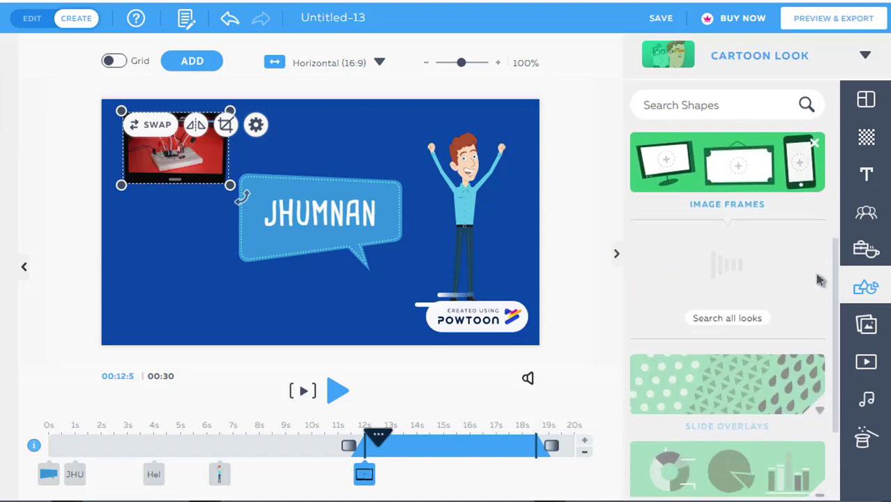
click(866, 325)
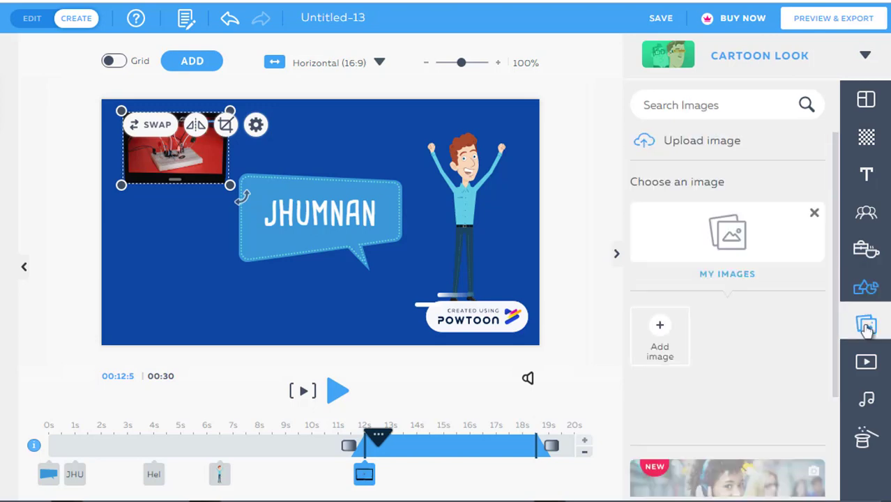
click(867, 363)
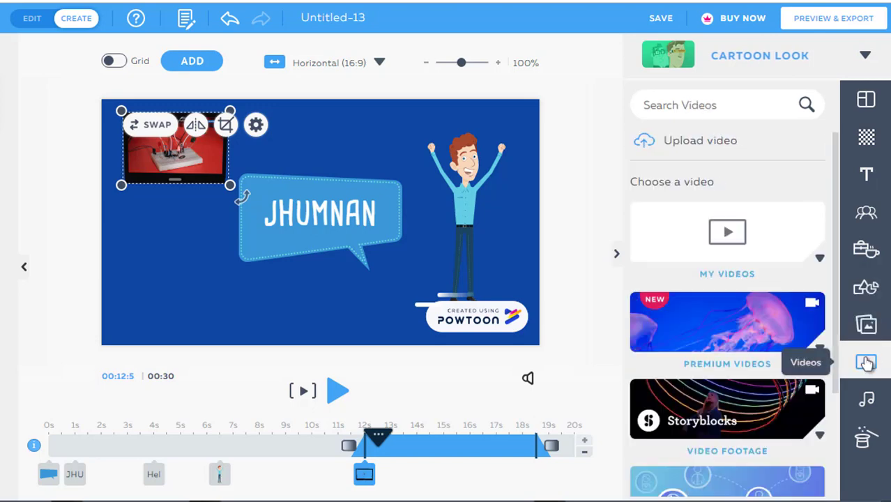
scroll(648, 342, down, 3)
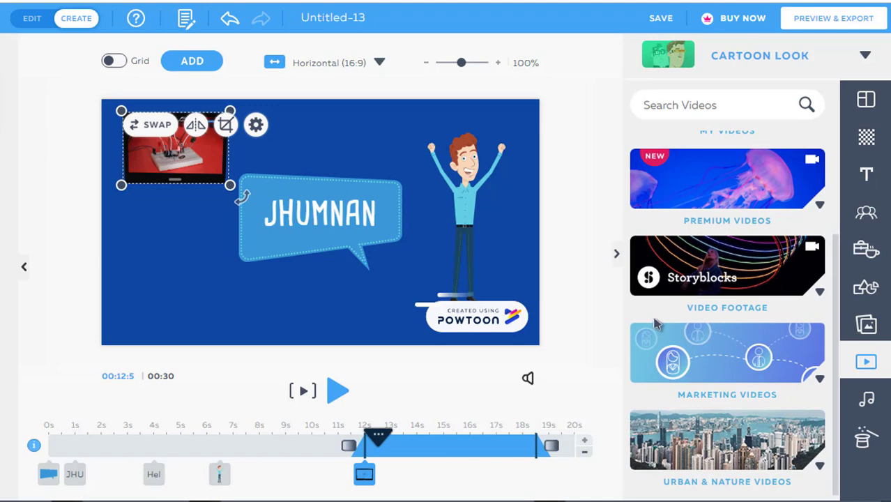
click(868, 401)
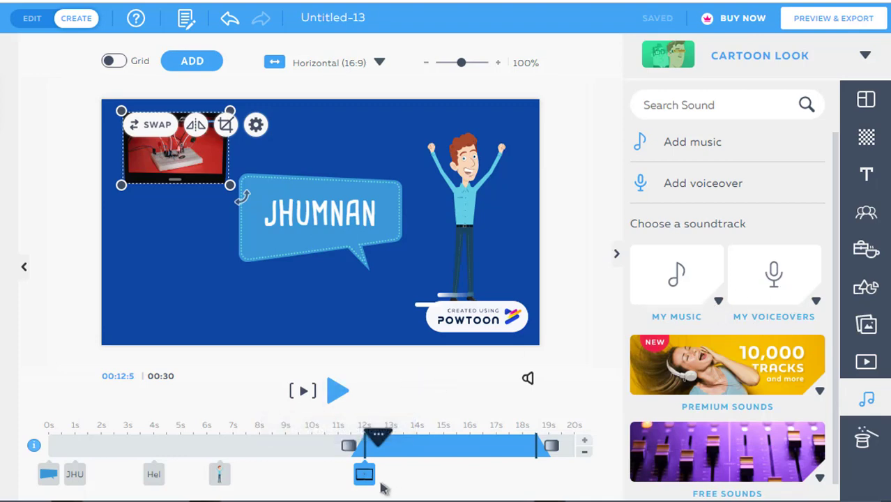
Step: Move the framed image's start to the 11.5-second mark and return the playhead to 0 seconds
mouse_move(363, 475)
mouse_move(354, 481)
mouse_down()
mouse_move(300, 481)
mouse_move(340, 482)
mouse_up()
drag(363, 443, 24, 444)
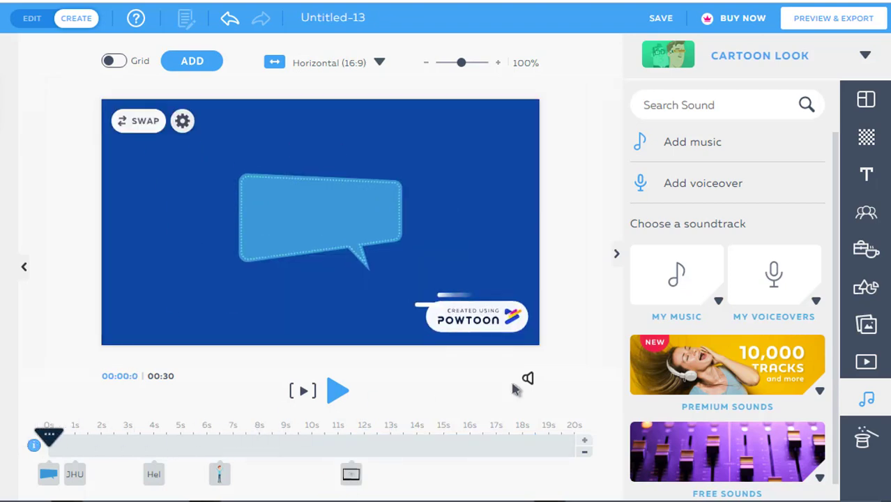
Step: Record a new voiceover of about 8 seconds for the entire Powtoon
click(777, 275)
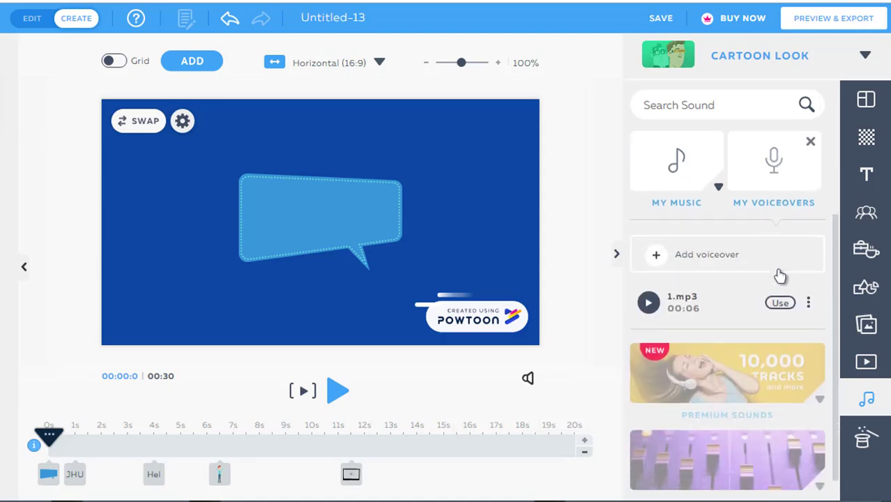
click(657, 260)
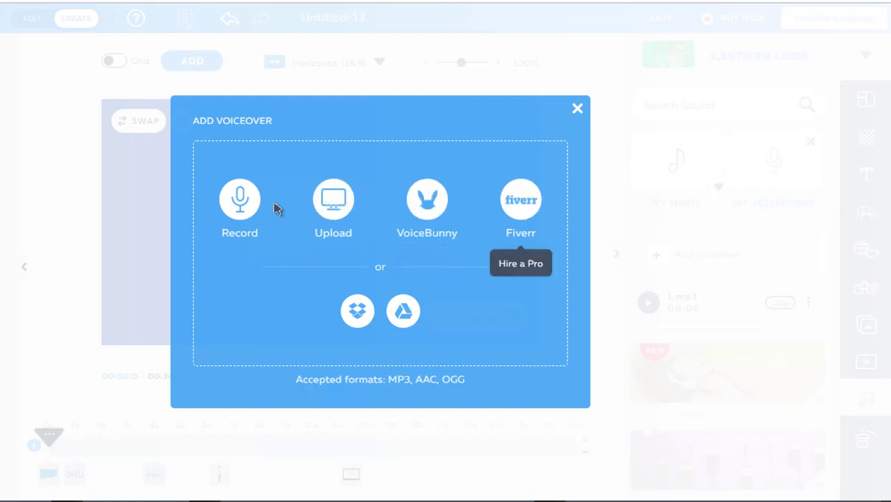
click(240, 200)
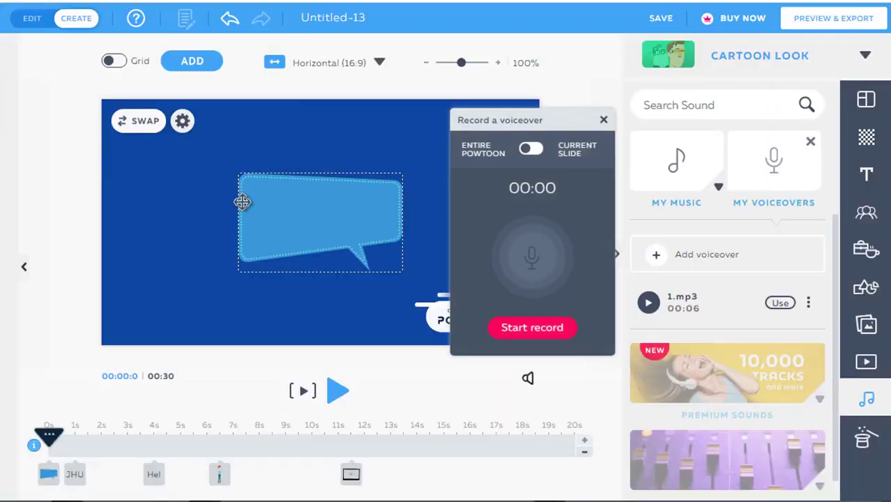
click(530, 328)
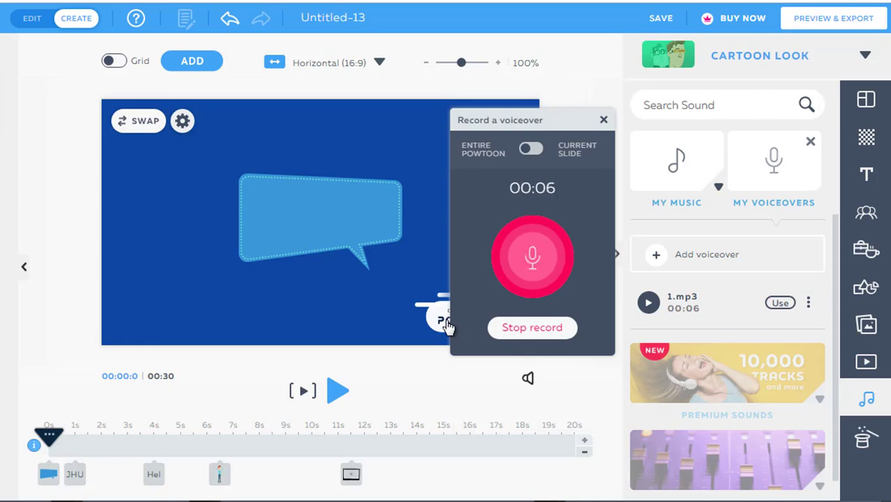
click(545, 333)
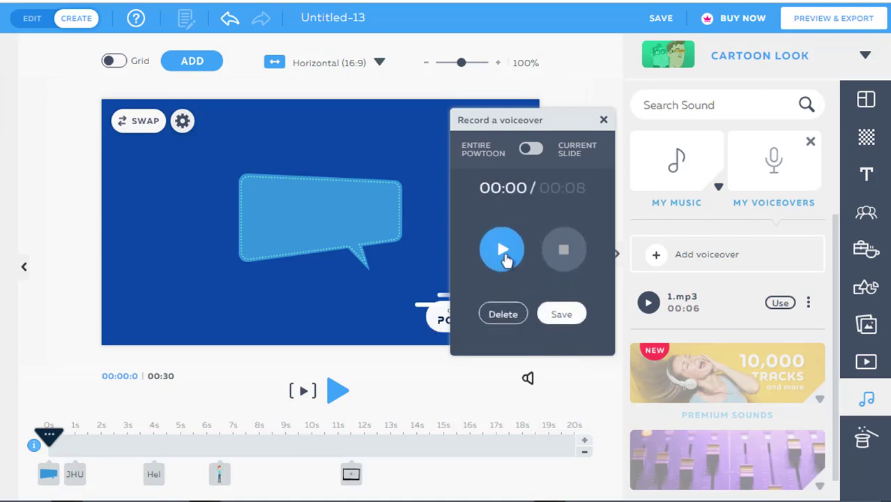
Step: Save the voiceover recording under the name 123 and close its sound controls
click(559, 314)
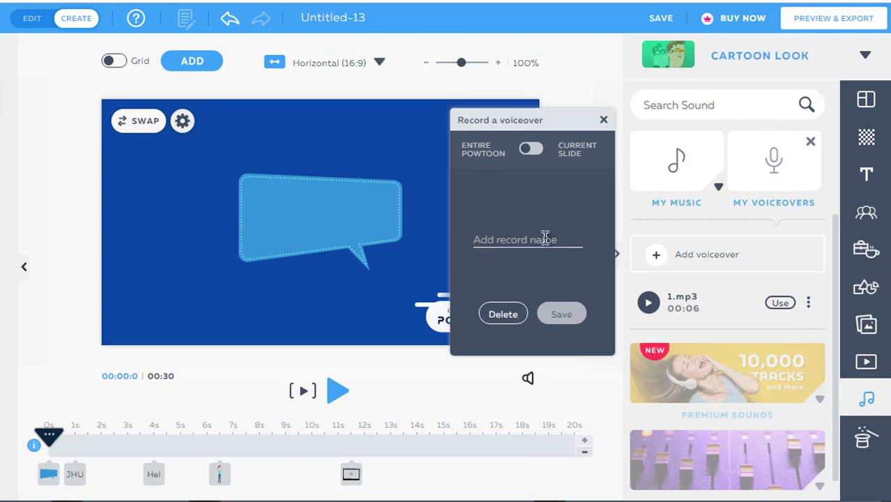
text(123)
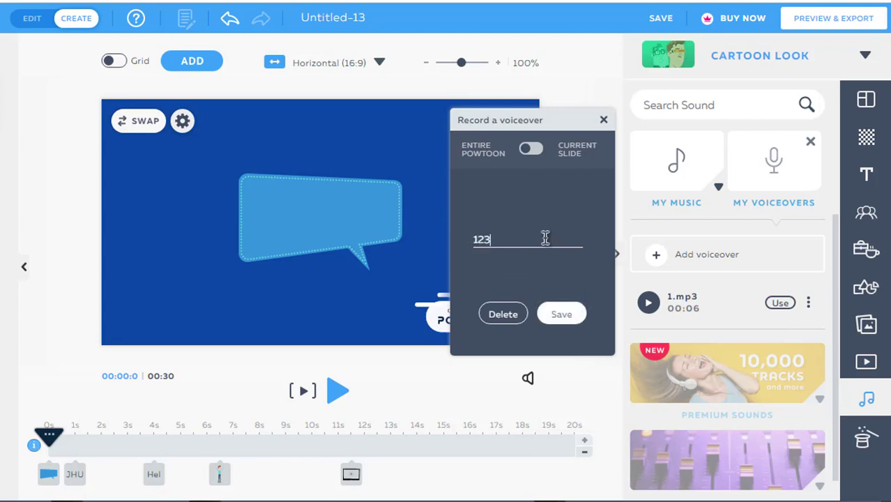
click(562, 314)
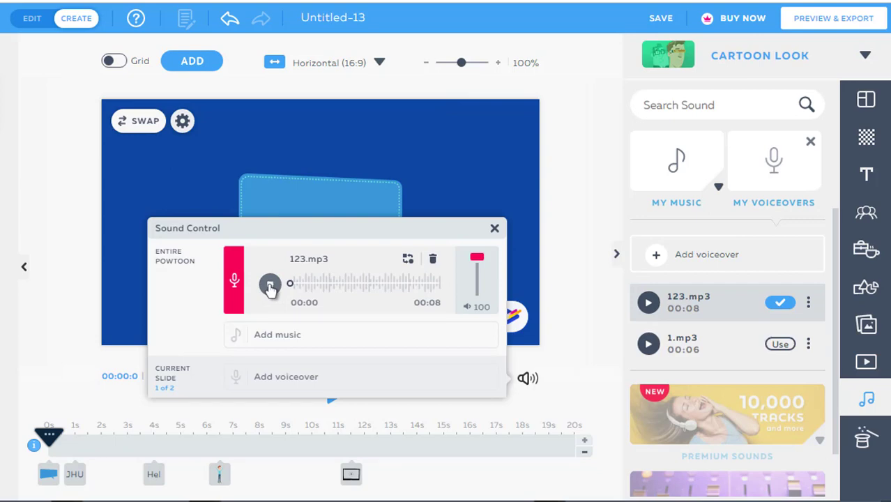
click(495, 230)
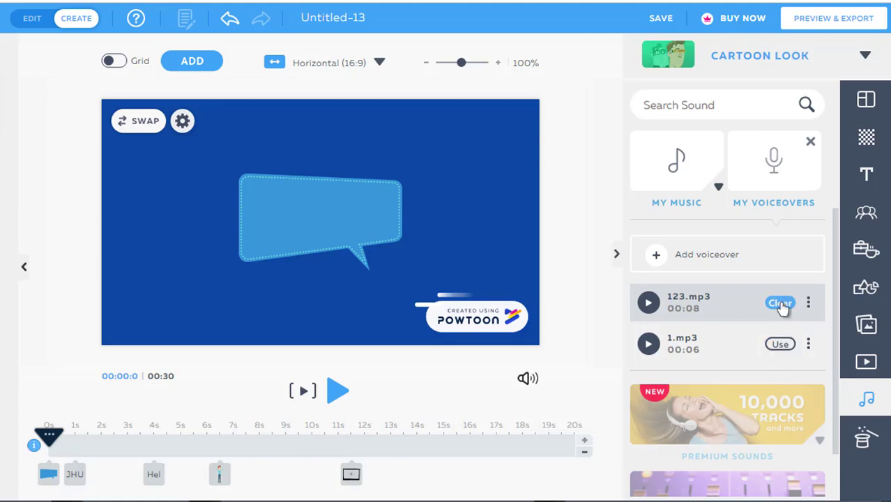
Step: Lower the volume of the 123.mp3 voiceover to 12 in the sound controls
mouse_move(49, 439)
mouse_down()
mouse_move(88, 438)
mouse_move(46, 438)
mouse_up()
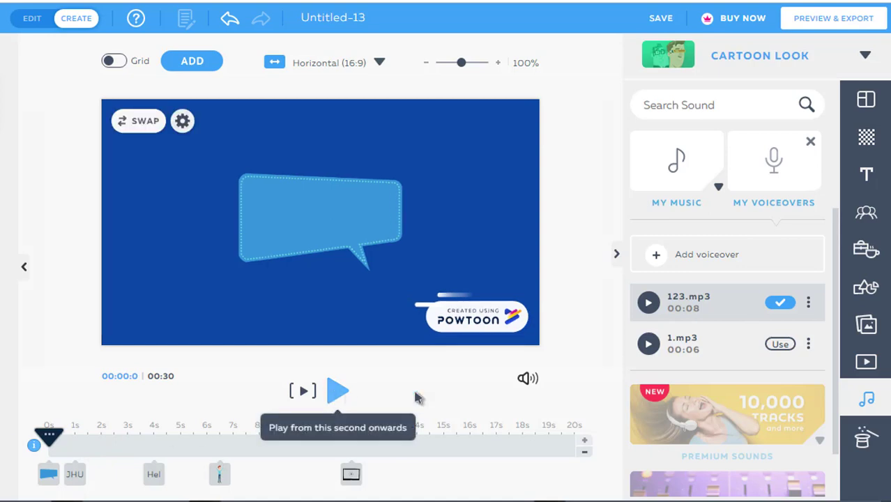
click(529, 380)
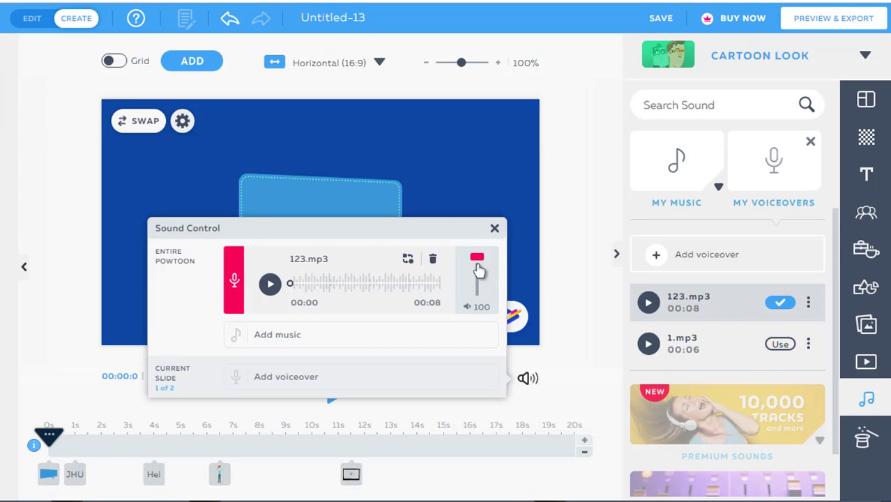
drag(477, 256, 475, 294)
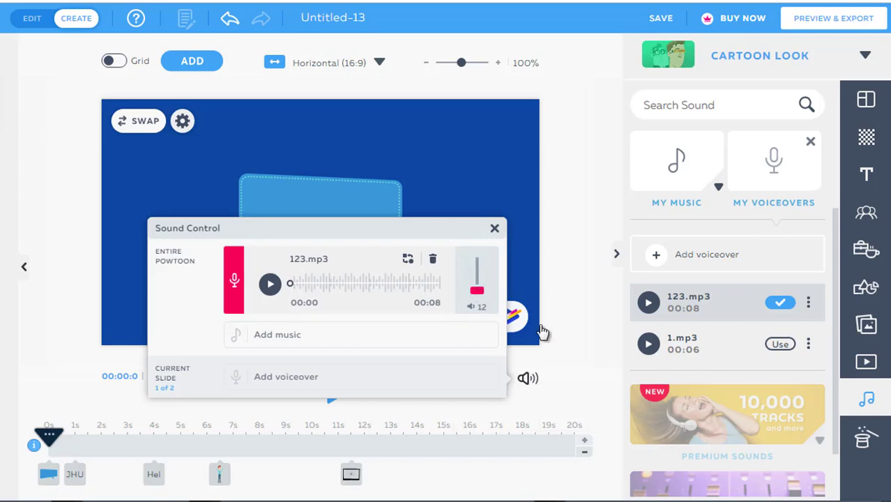
click(586, 354)
Step: Play the slide with its voiceover from 0 seconds and pause at about 9.5 seconds
click(47, 437)
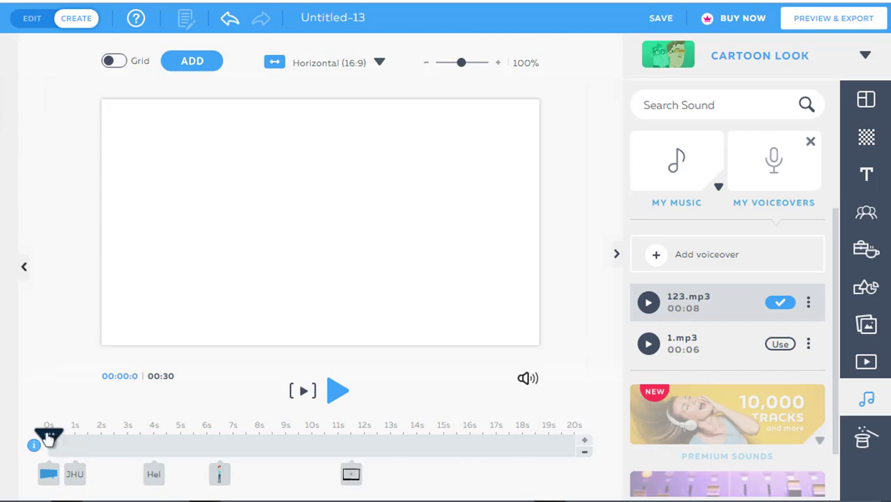
click(336, 392)
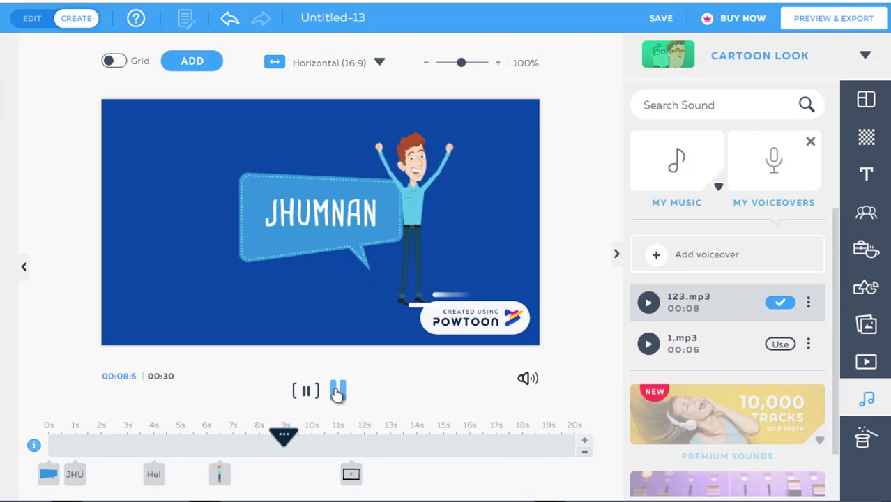
click(338, 393)
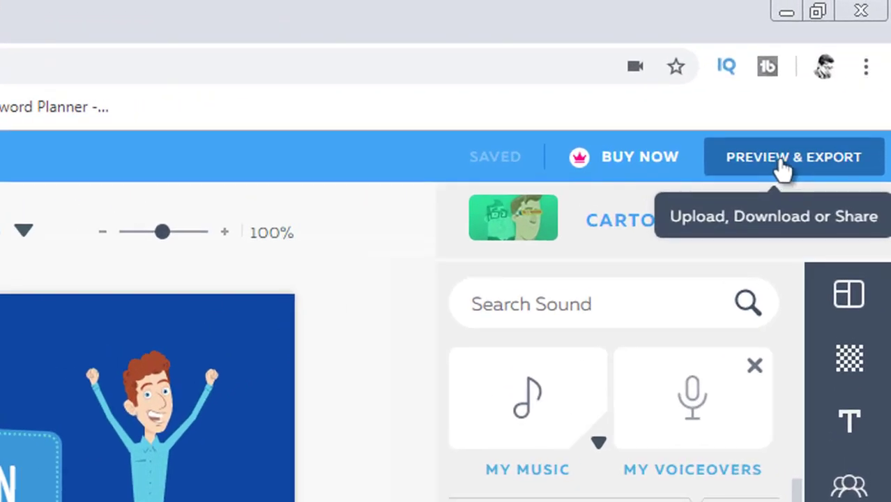
Step: Preview the finished Powtoon as a movie, pause the playback at about 7 seconds and start the export
click(783, 168)
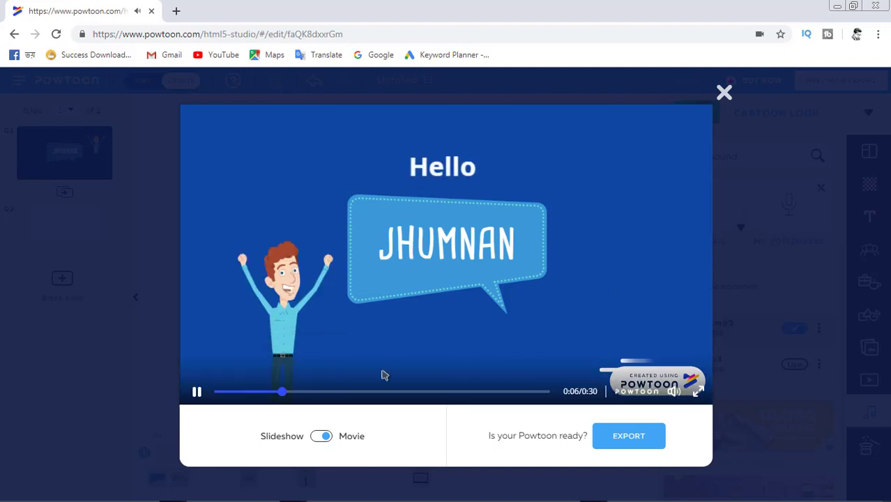
click(197, 393)
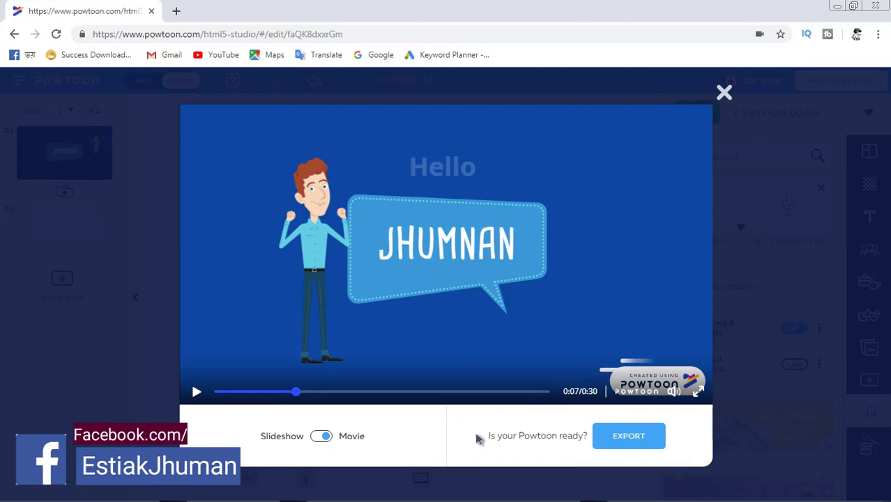
click(618, 437)
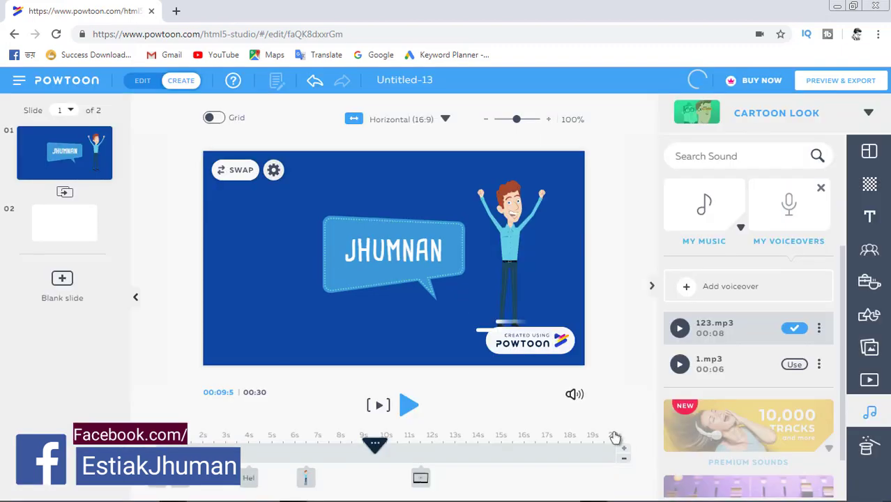